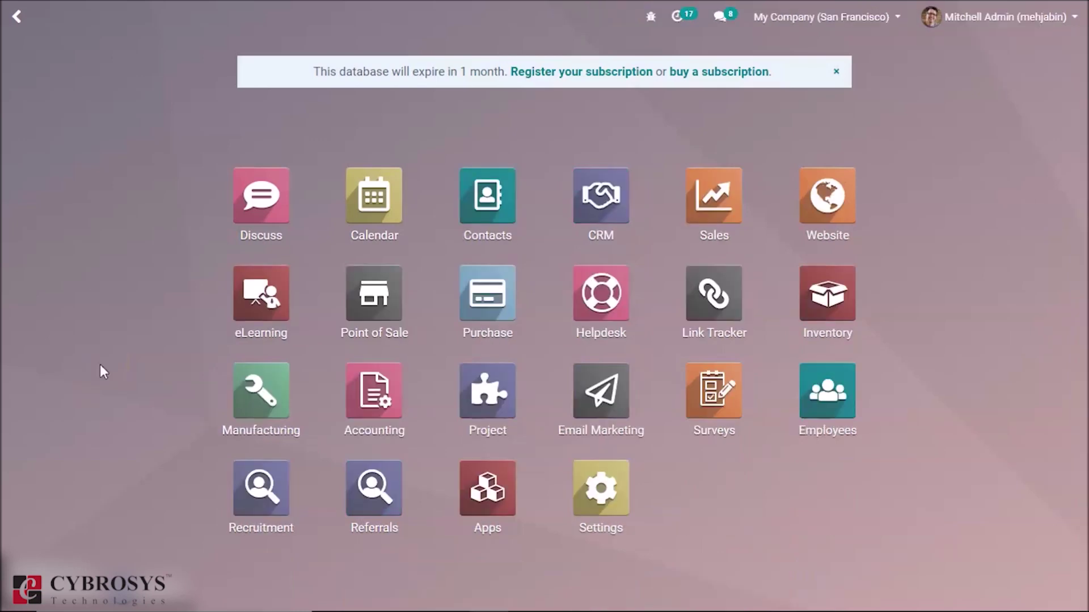
- Open Purchase, browse the Filters, Group By and Favorites menus, and start a new quotation
click(502, 299)
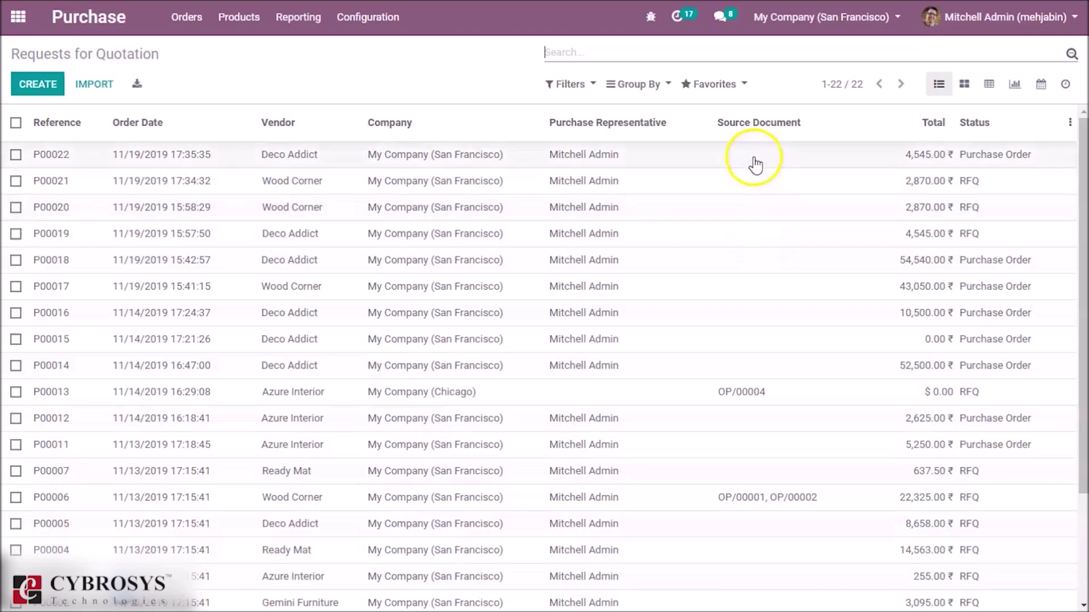
click(586, 91)
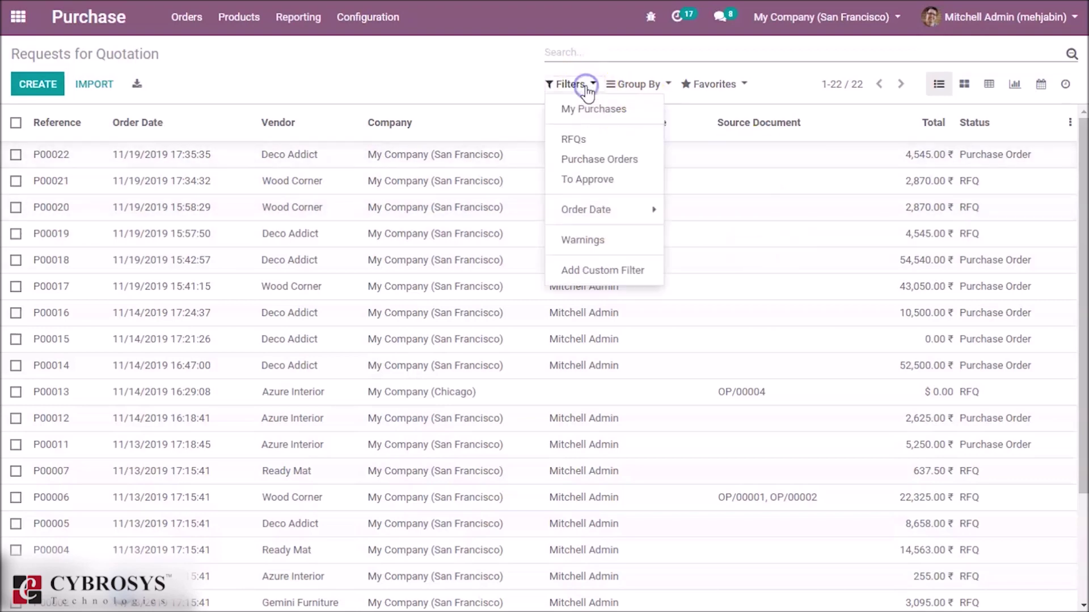
click(636, 89)
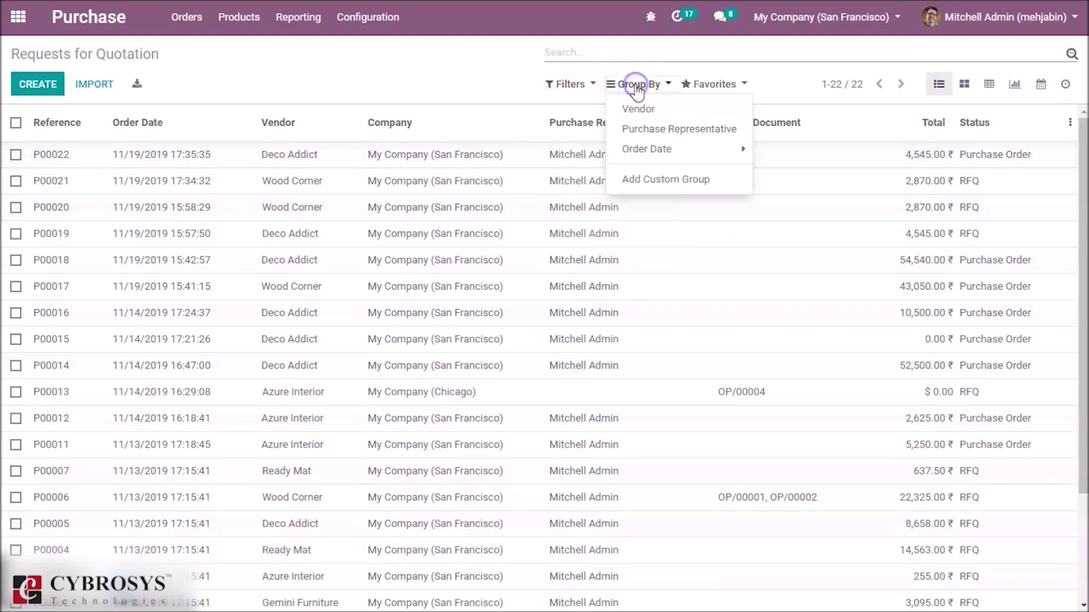
click(712, 89)
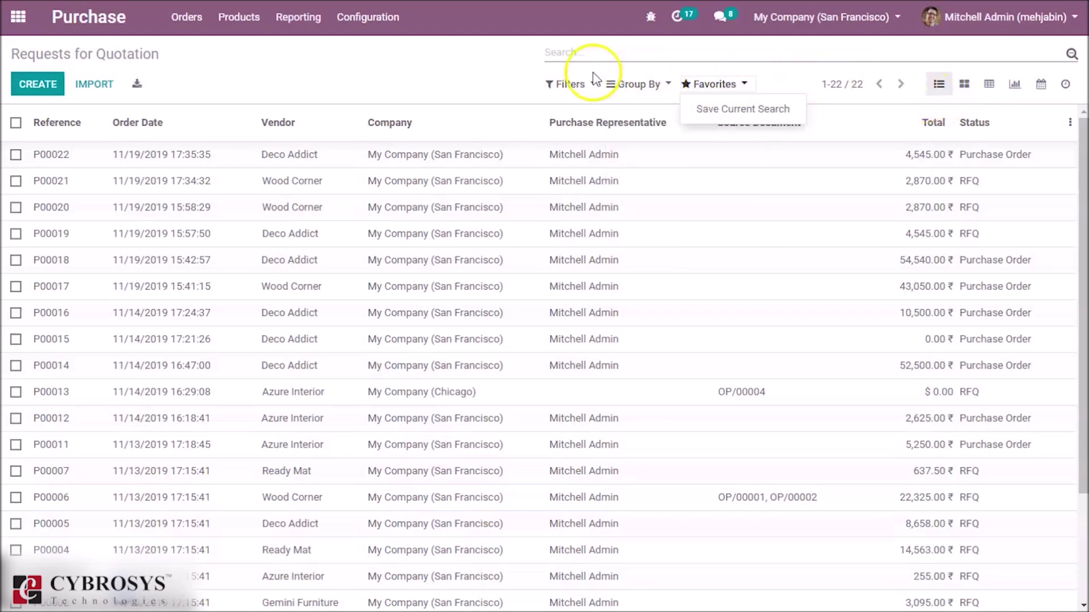
click(364, 97)
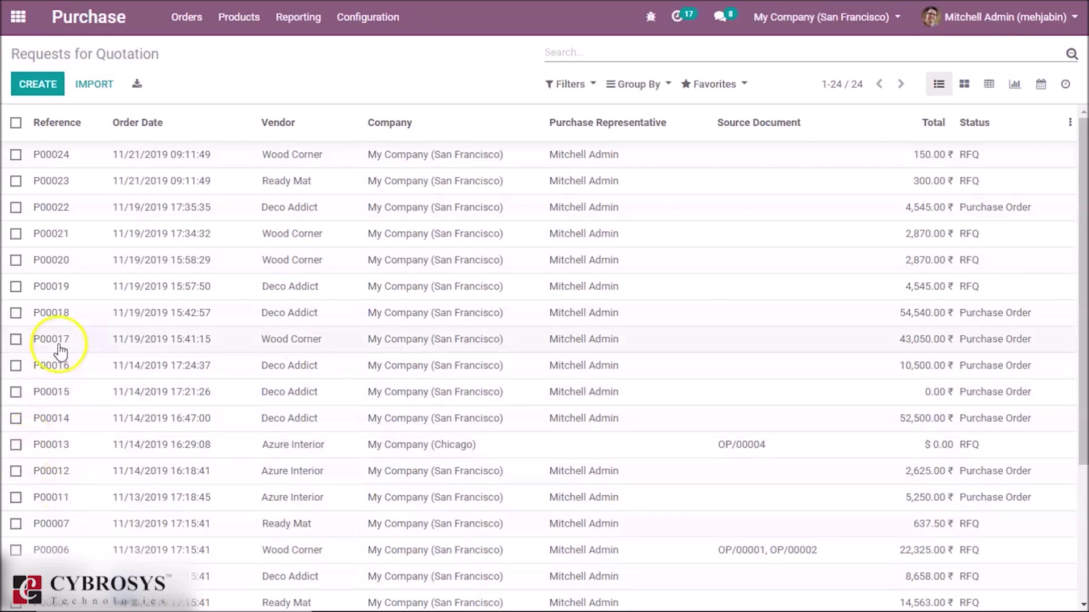
click(38, 85)
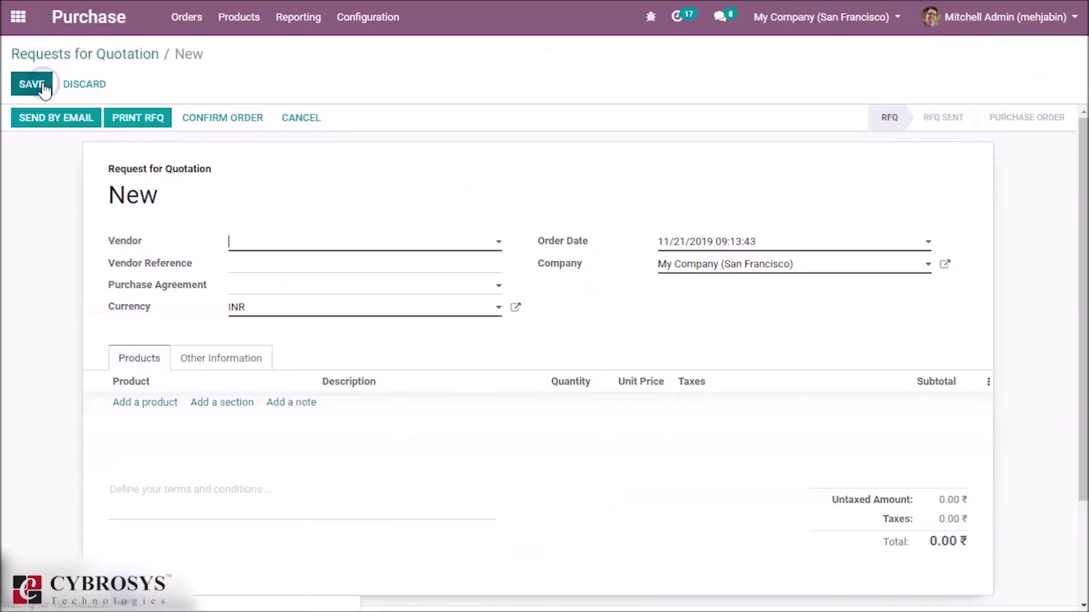
- Set Azure Interior as the vendor on the new quotation, keeping INR currency
click(155, 168)
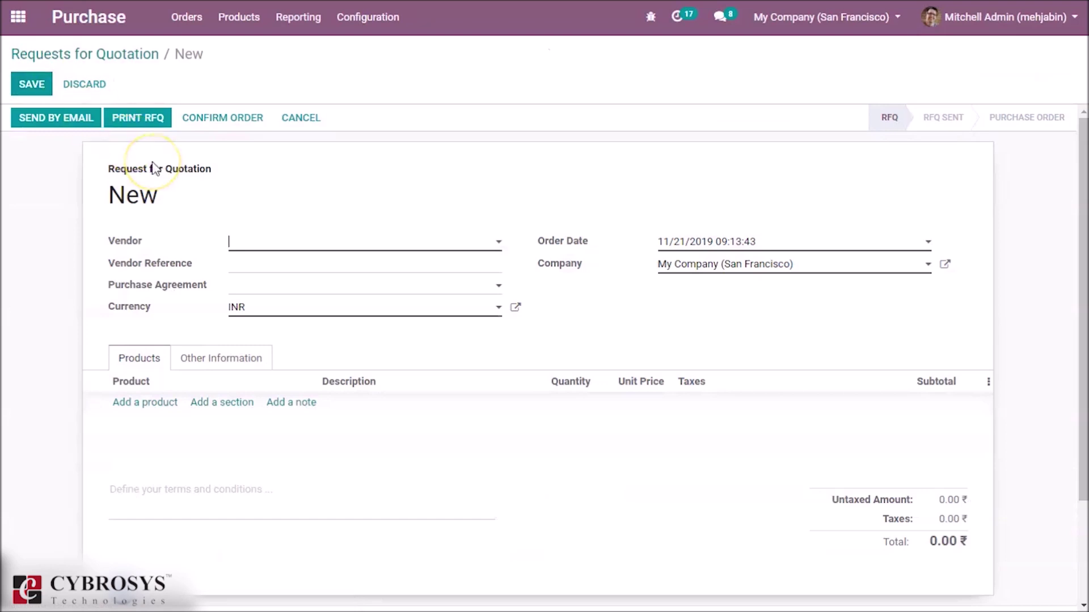
click(246, 244)
click(260, 268)
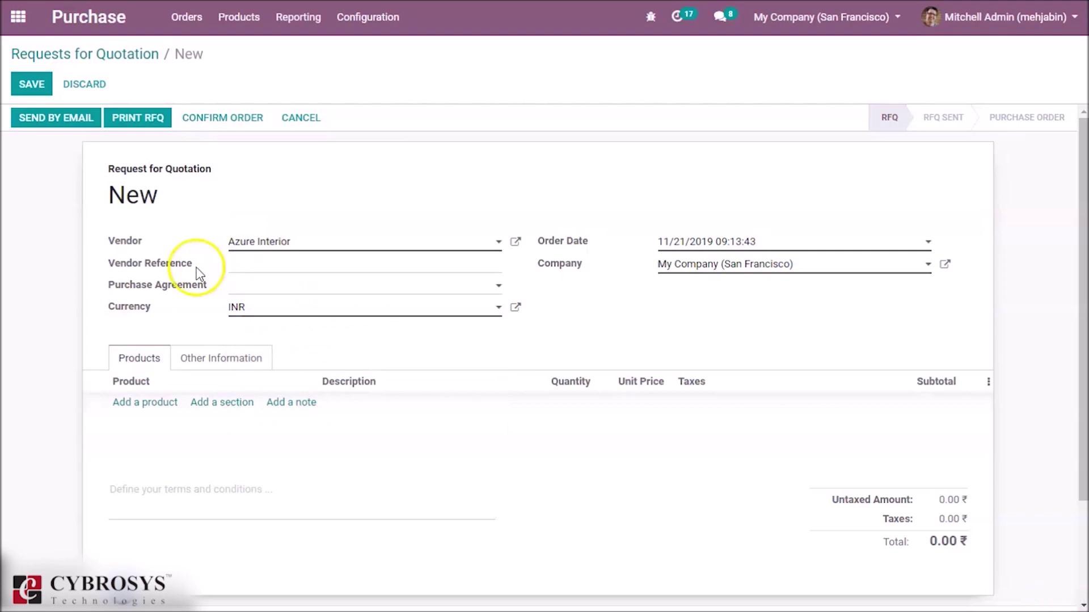
click(171, 309)
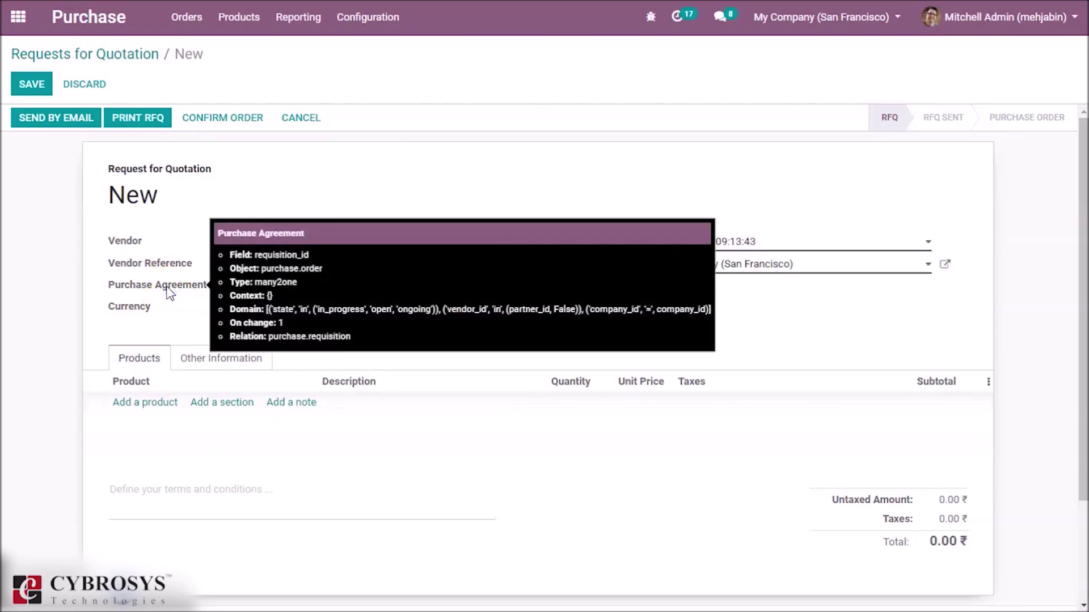
click(170, 316)
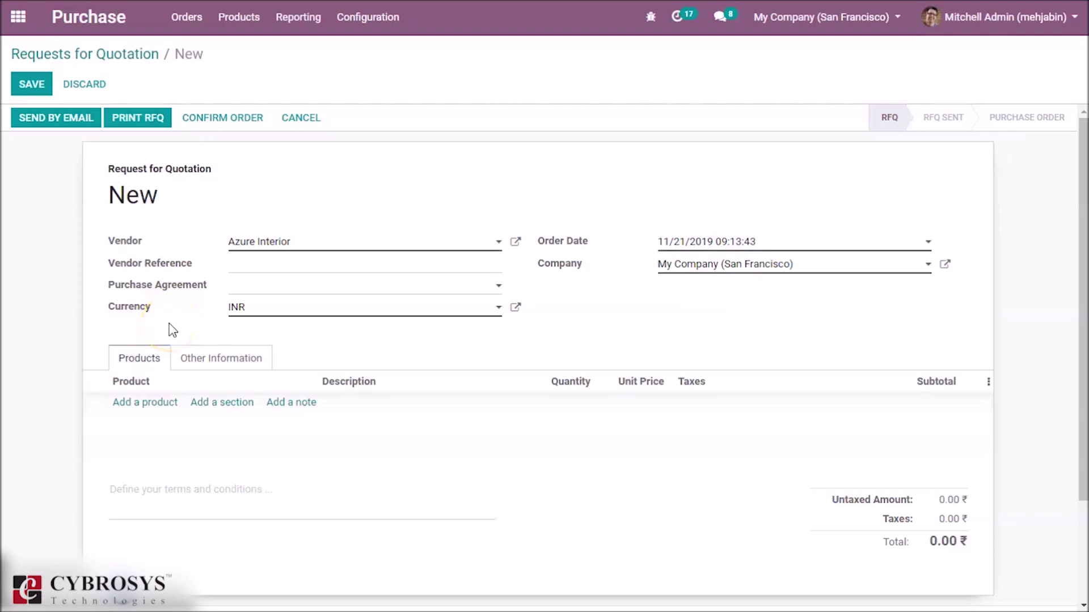
click(154, 319)
- Add Whiteboard Pen and Screw lines, setting the Screw unit price to 50
click(144, 403)
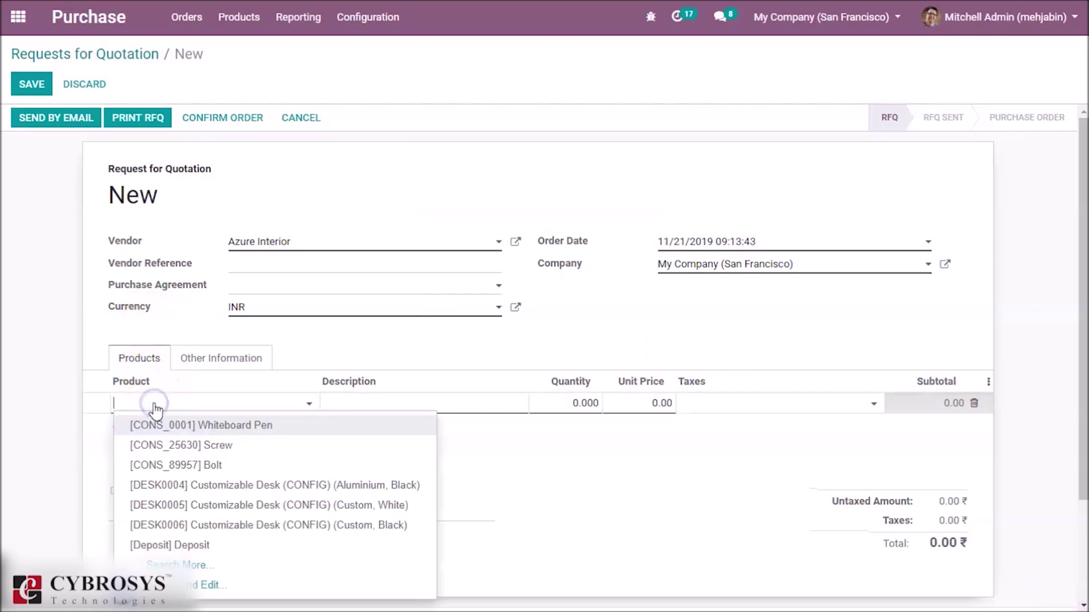
click(208, 424)
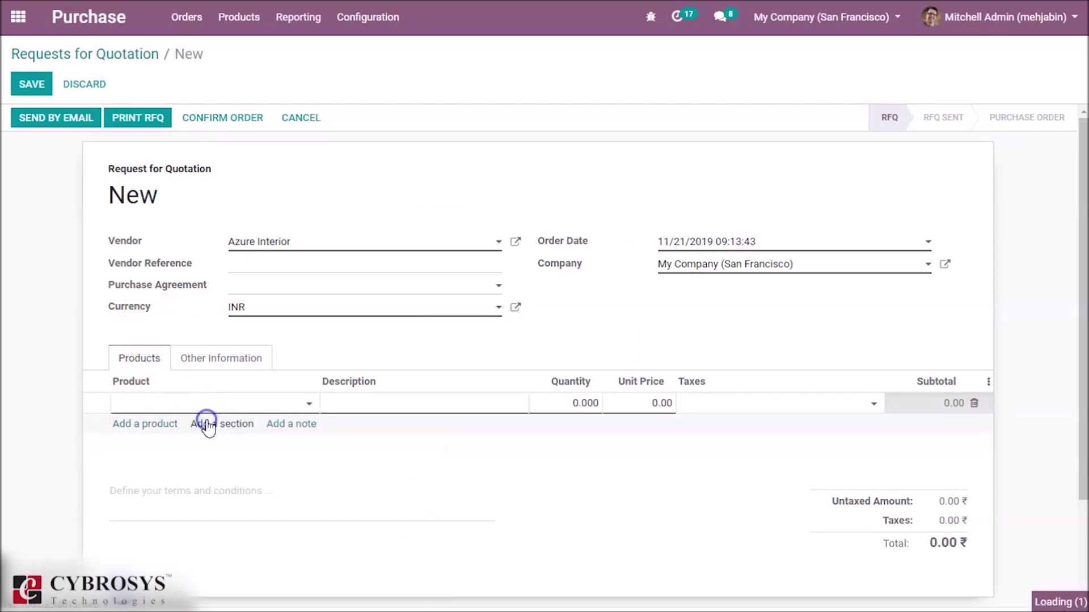
click(146, 425)
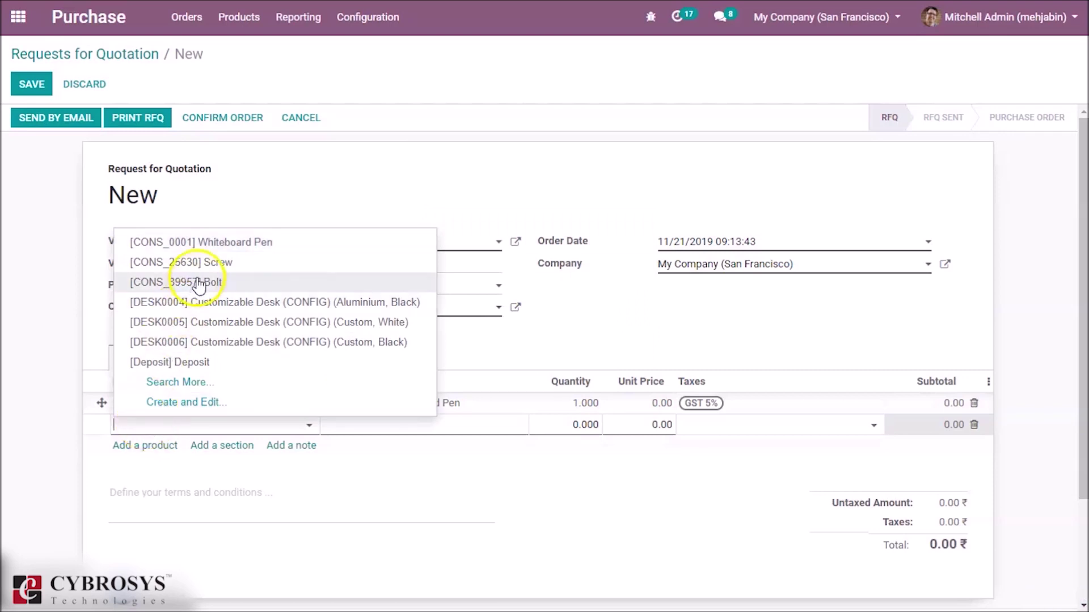
click(209, 263)
click(651, 425)
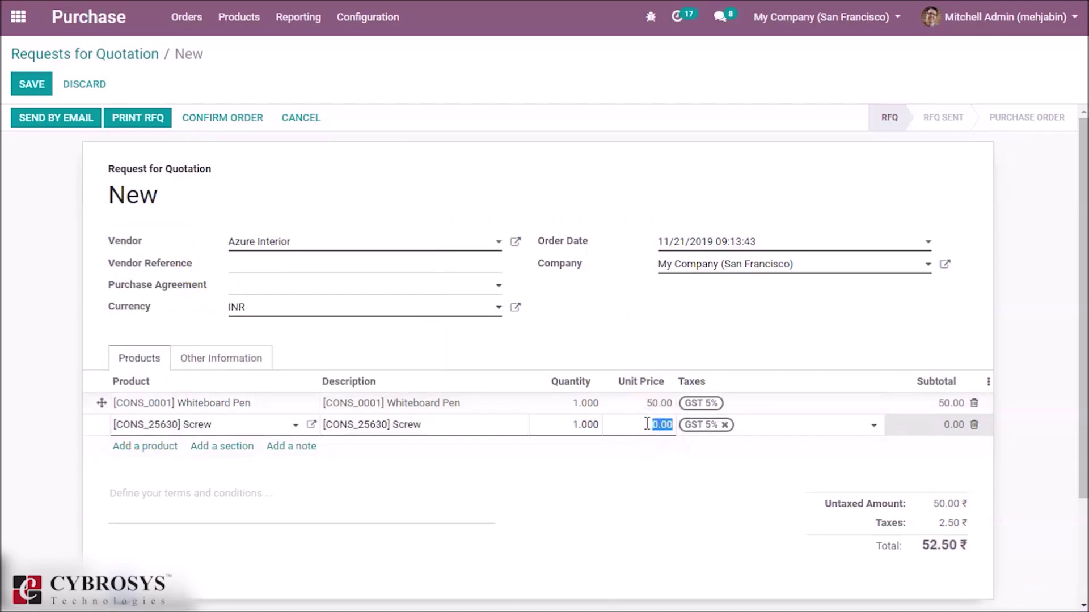
text(50)
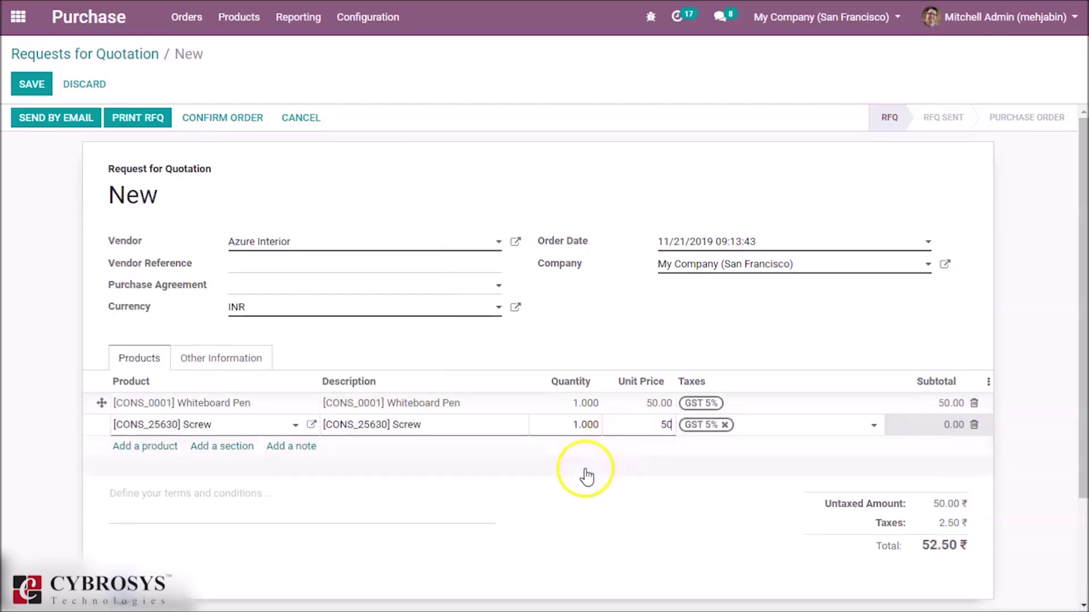
click(583, 474)
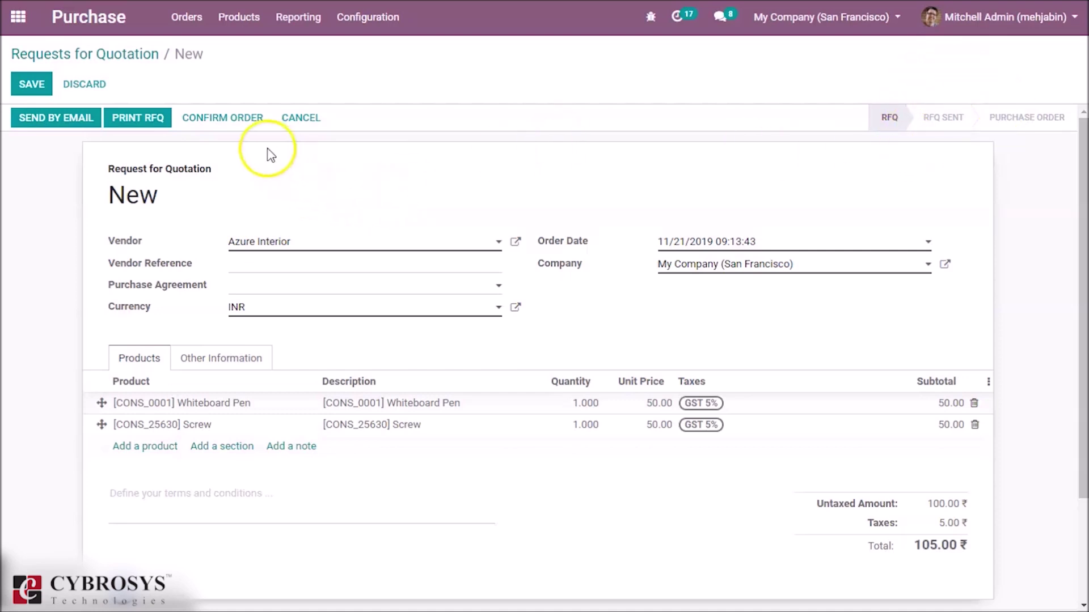
- Confirm P00025 and validate receipt WH/IN/00014 with both products received, then return to the order
click(230, 122)
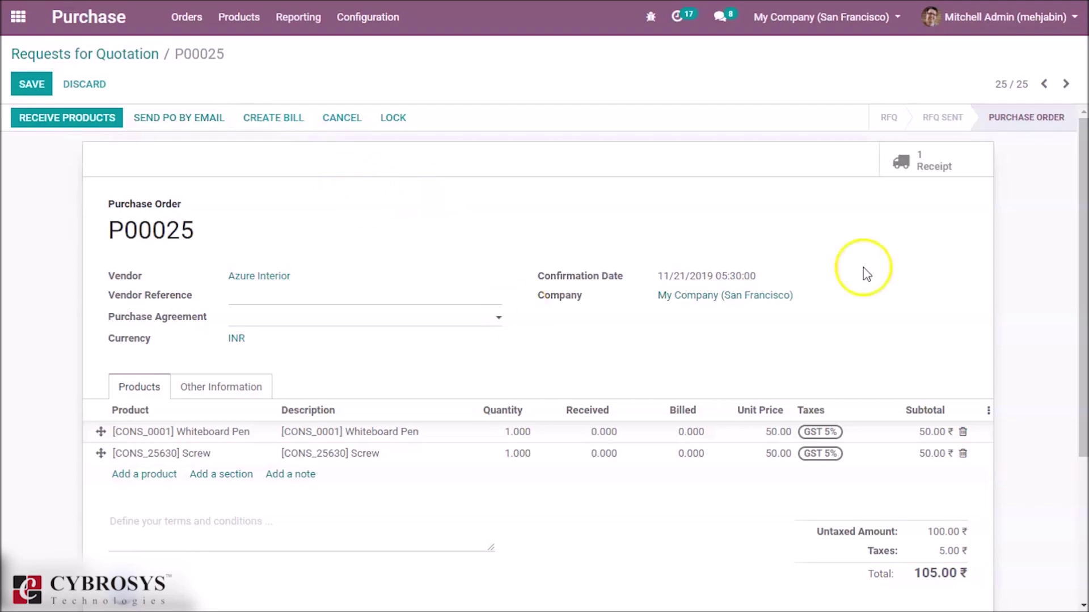
drag(1084, 229, 1074, 202)
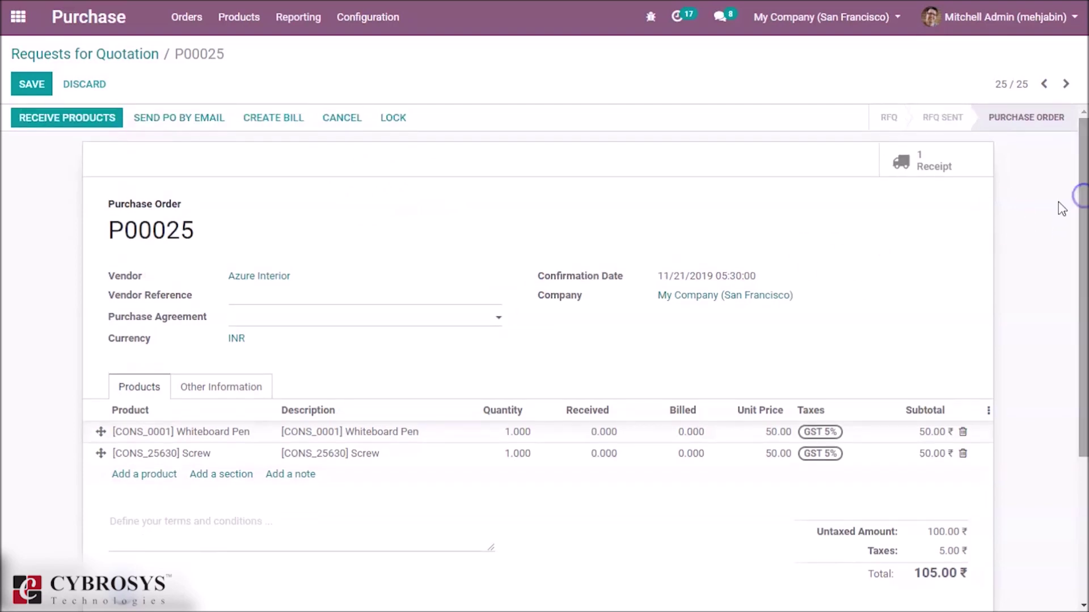
click(934, 163)
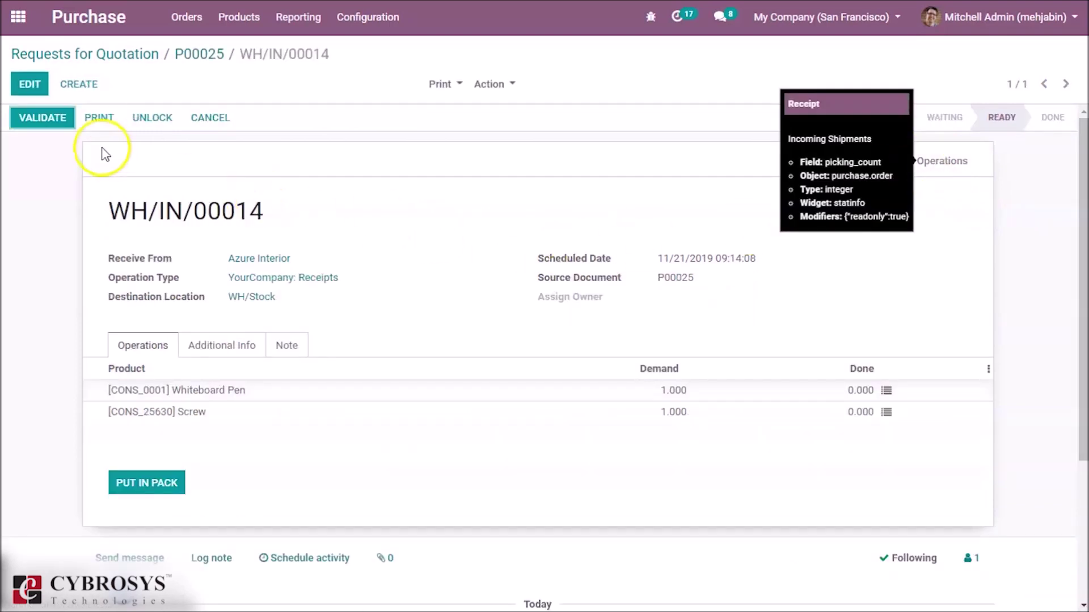
click(58, 128)
click(182, 170)
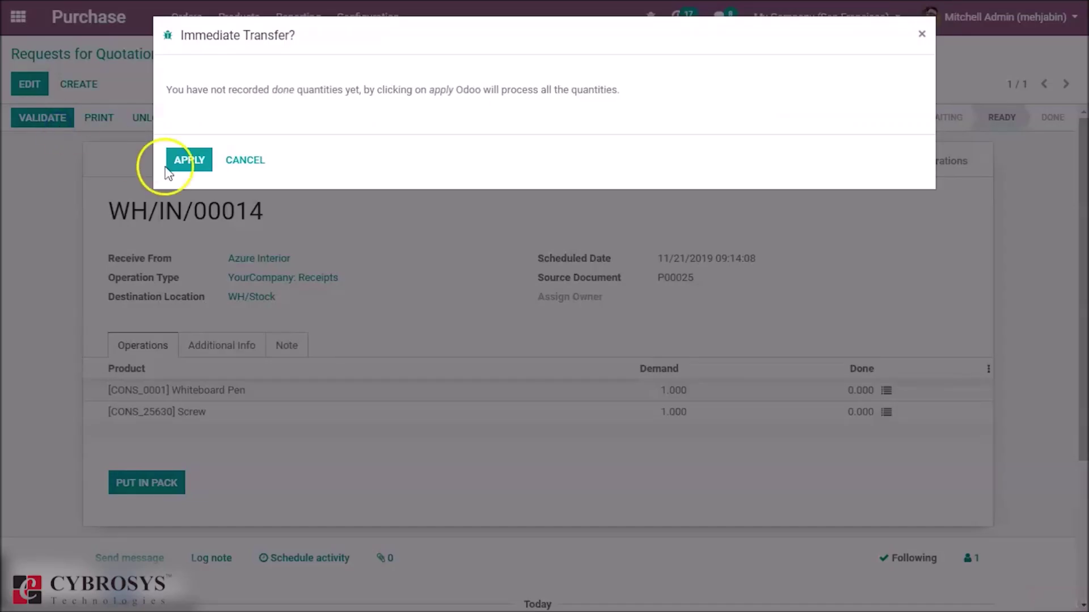
click(182, 171)
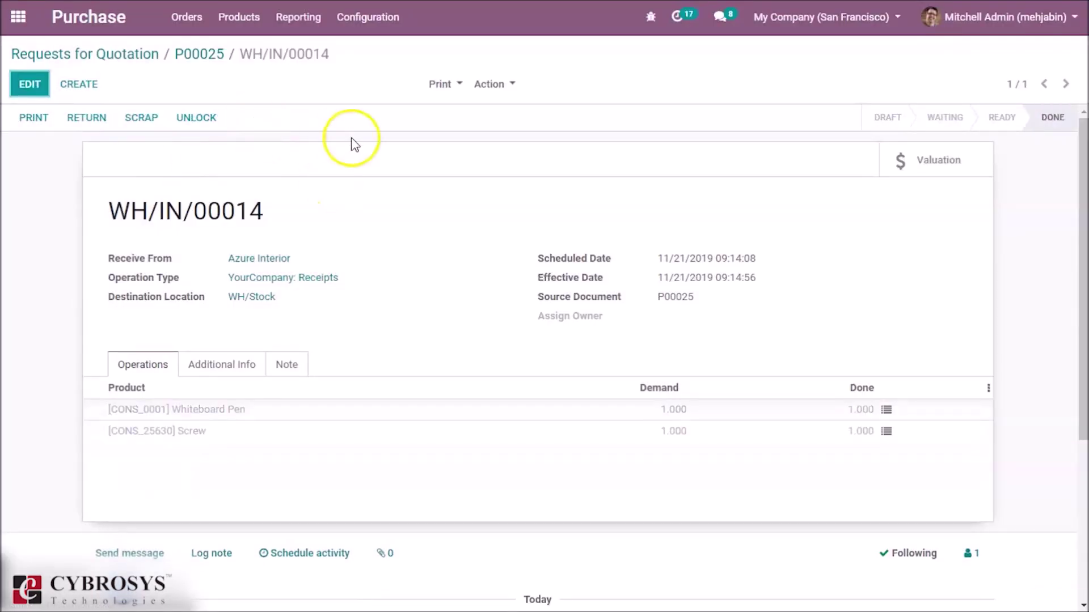
click(199, 53)
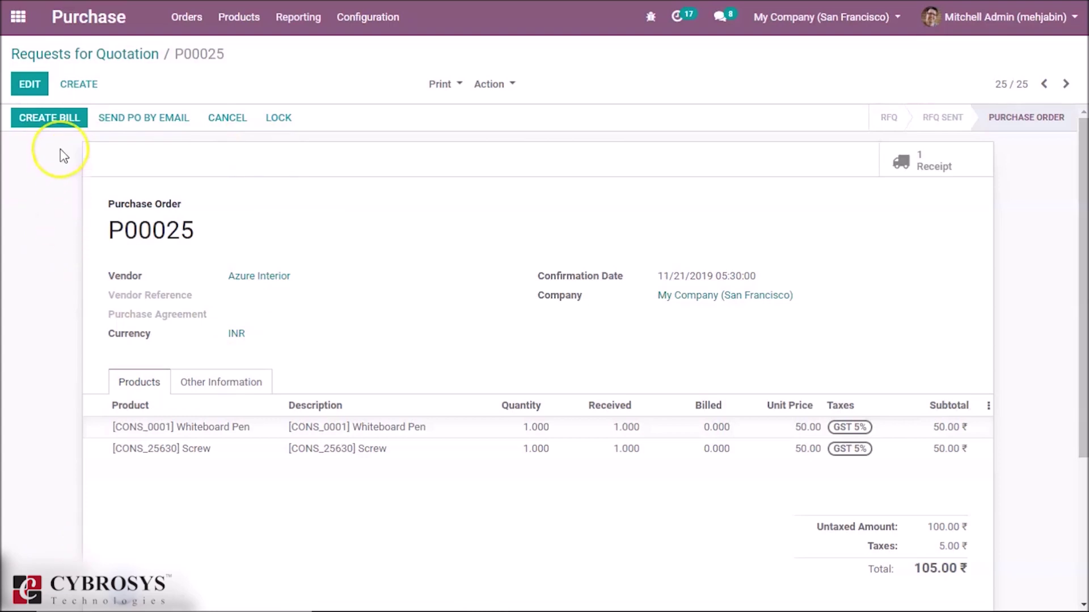
- Create and post vendor bill BILL/2019/0005 for P00025, then begin registering the 105.00 payment
click(53, 119)
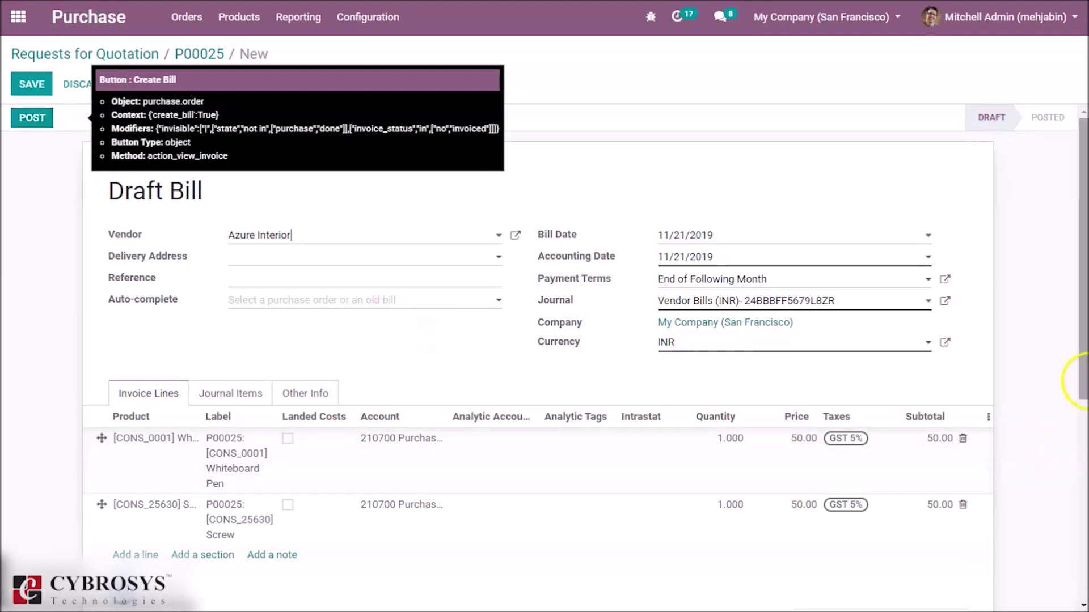
scroll(1063, 400, down, 1)
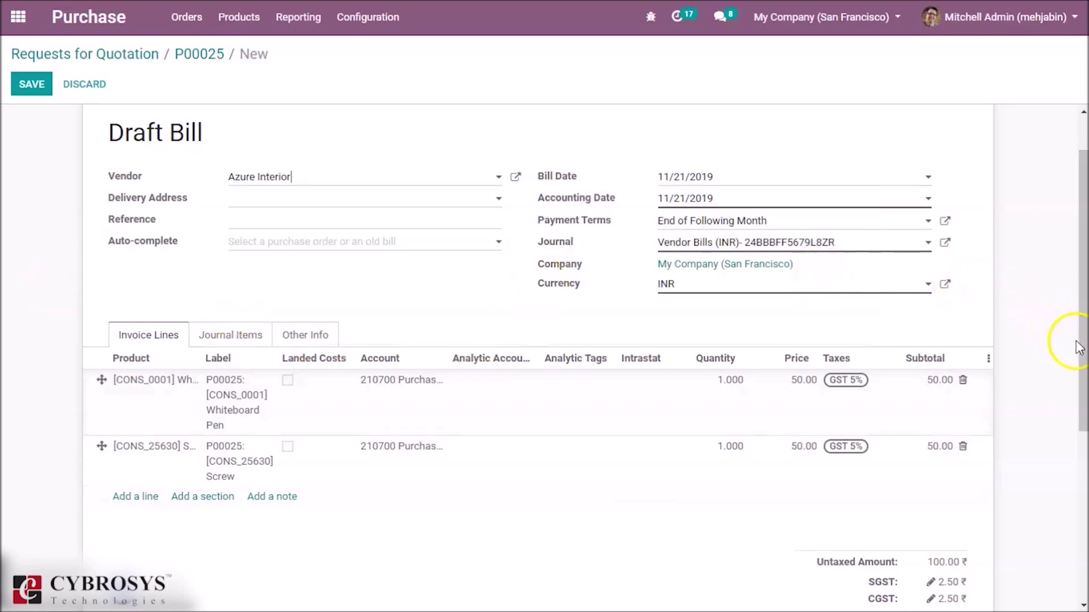
scroll(1077, 347, up, 2)
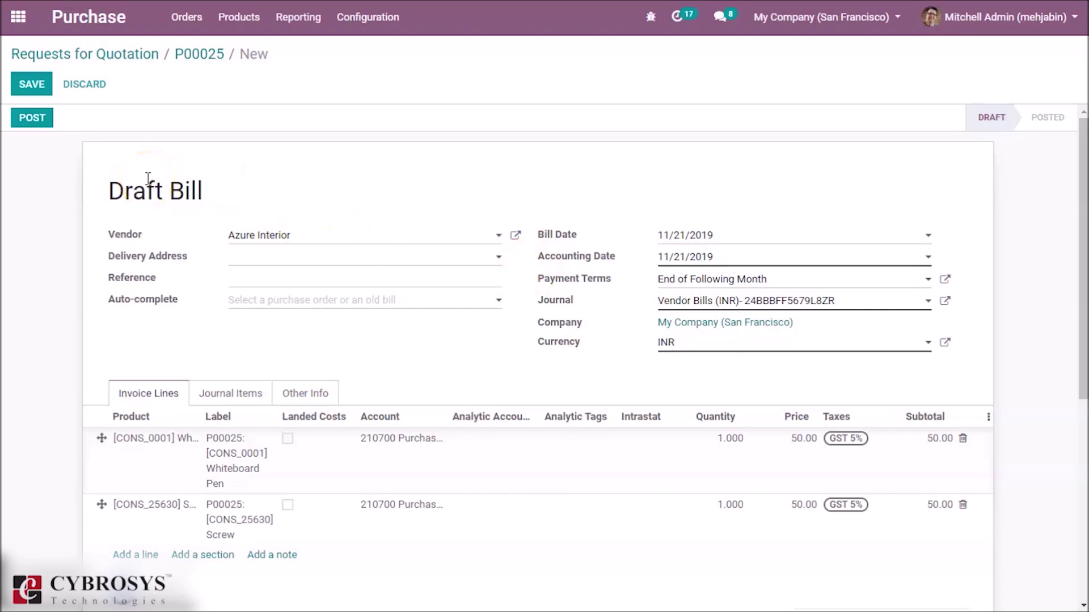
click(31, 119)
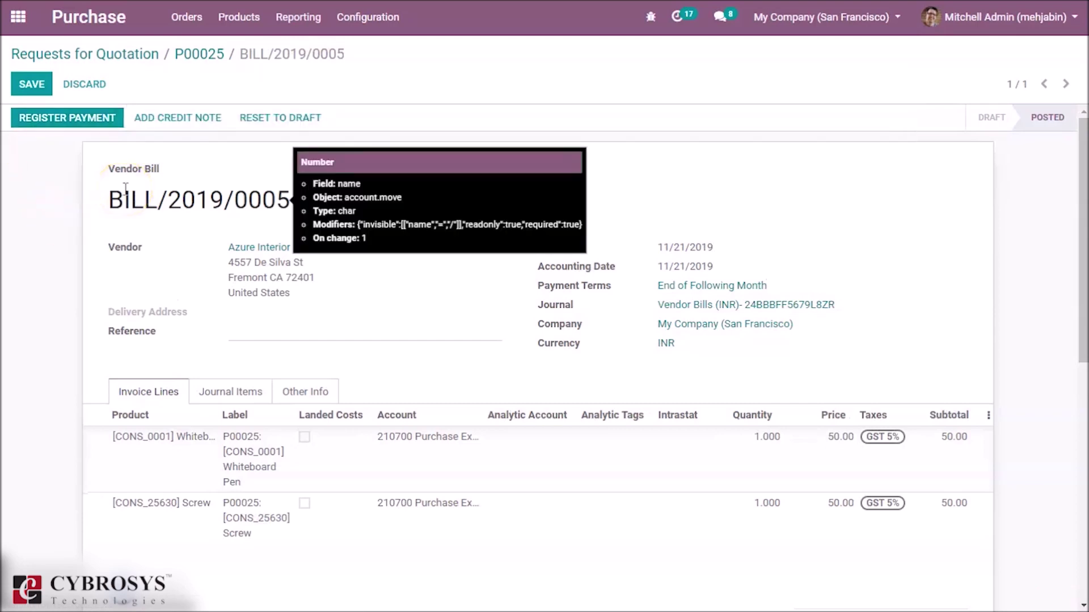
click(78, 128)
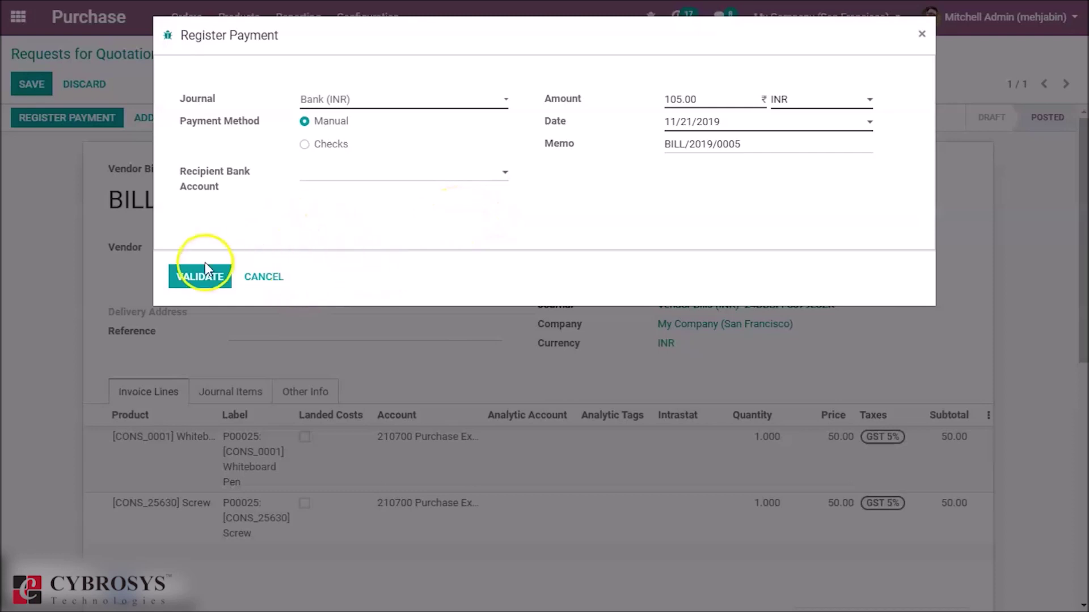
- Validate the 105.00 payment for BILL/2019/0005 and return to Requests for Quotation
click(201, 278)
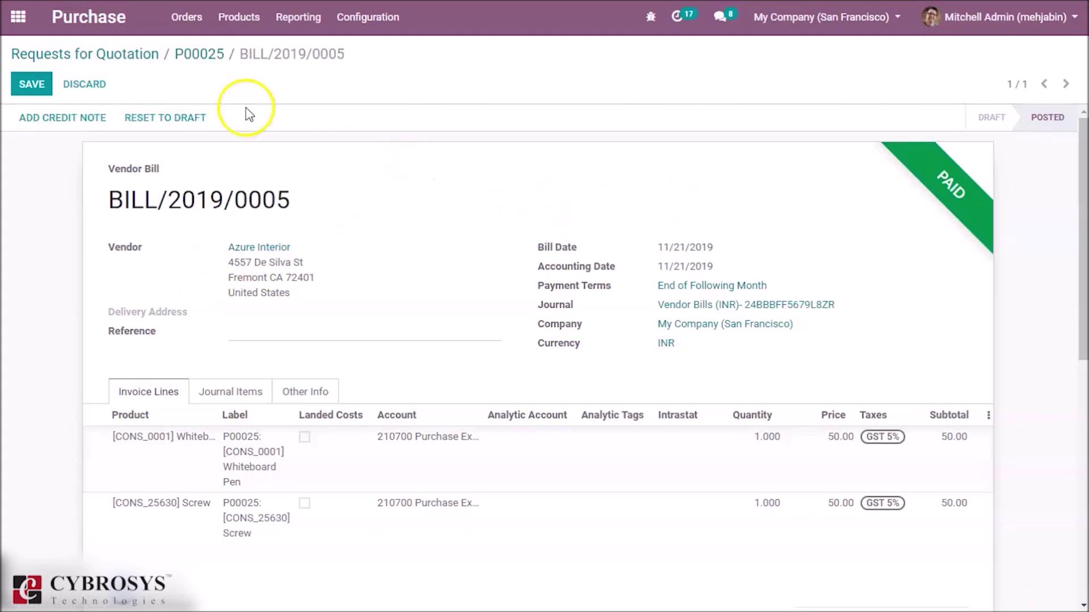
click(113, 56)
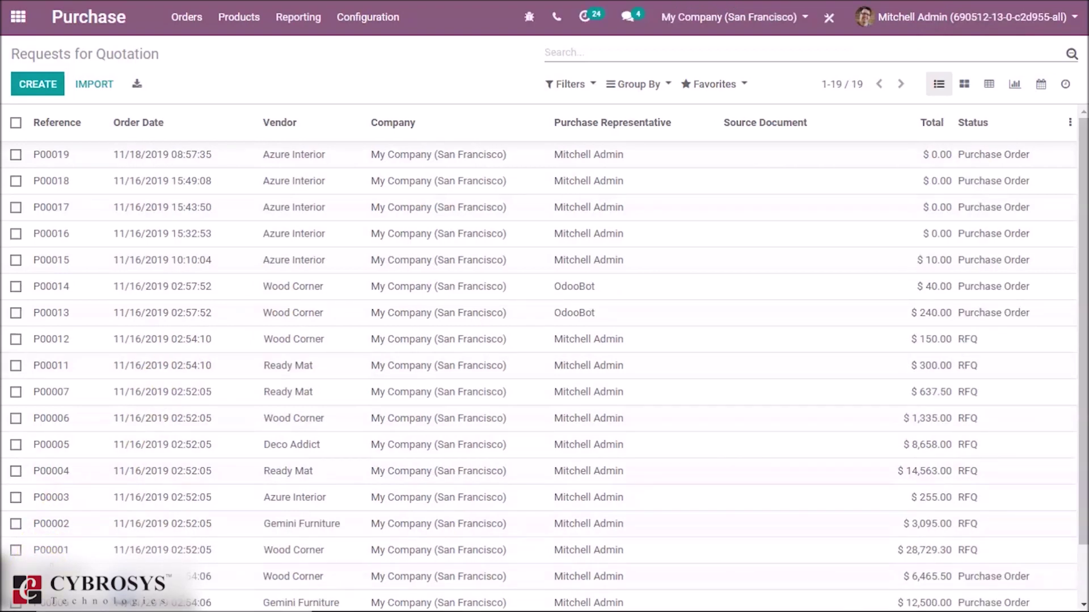
- Open Purchase Agreements showing TE00001, then glance at the Orders and Products menus
click(181, 19)
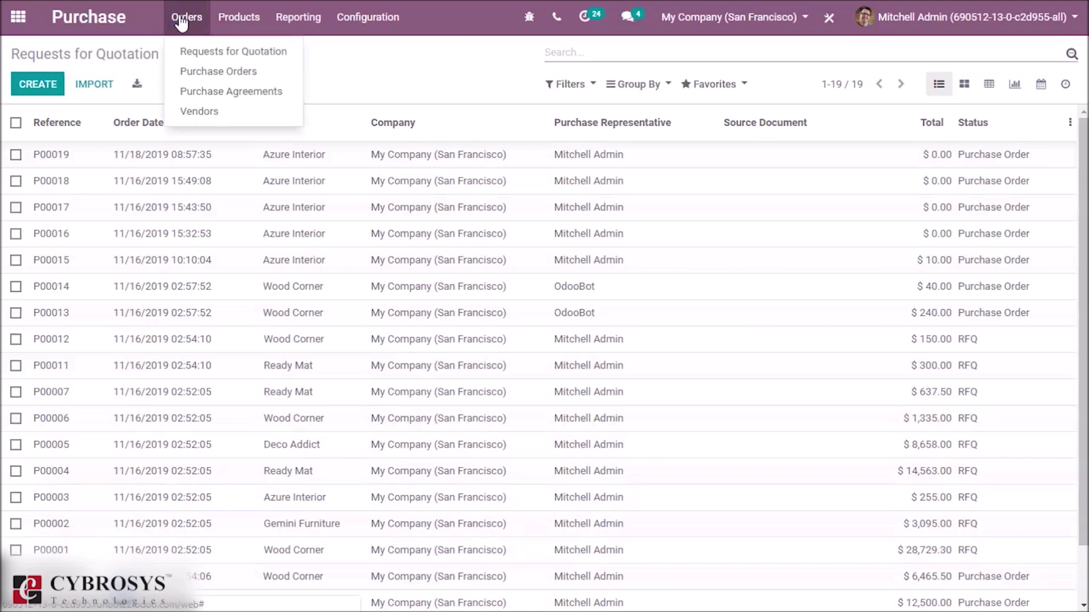
click(201, 81)
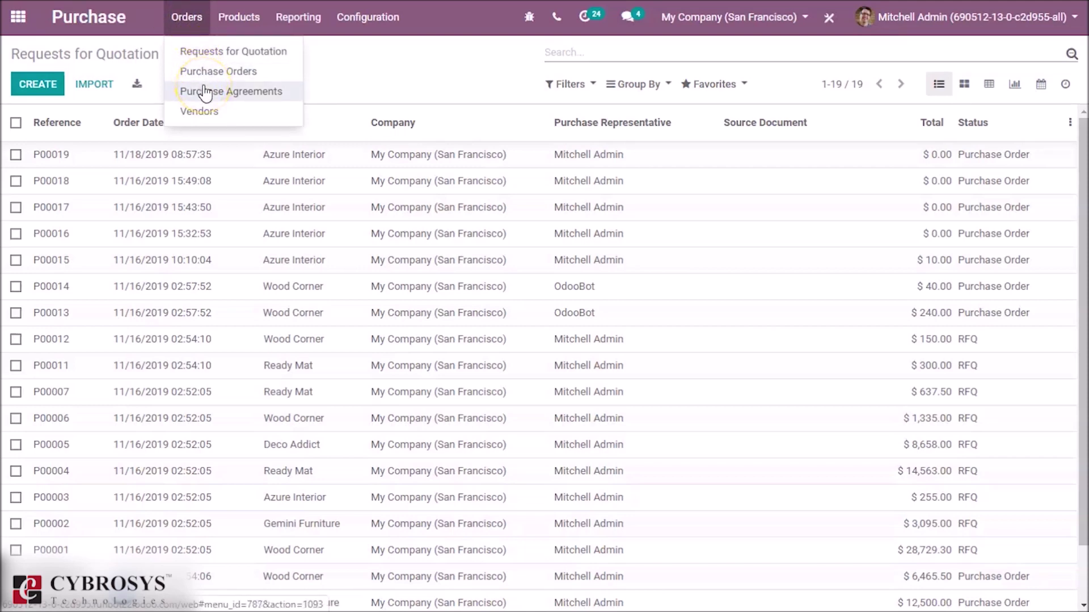
click(205, 92)
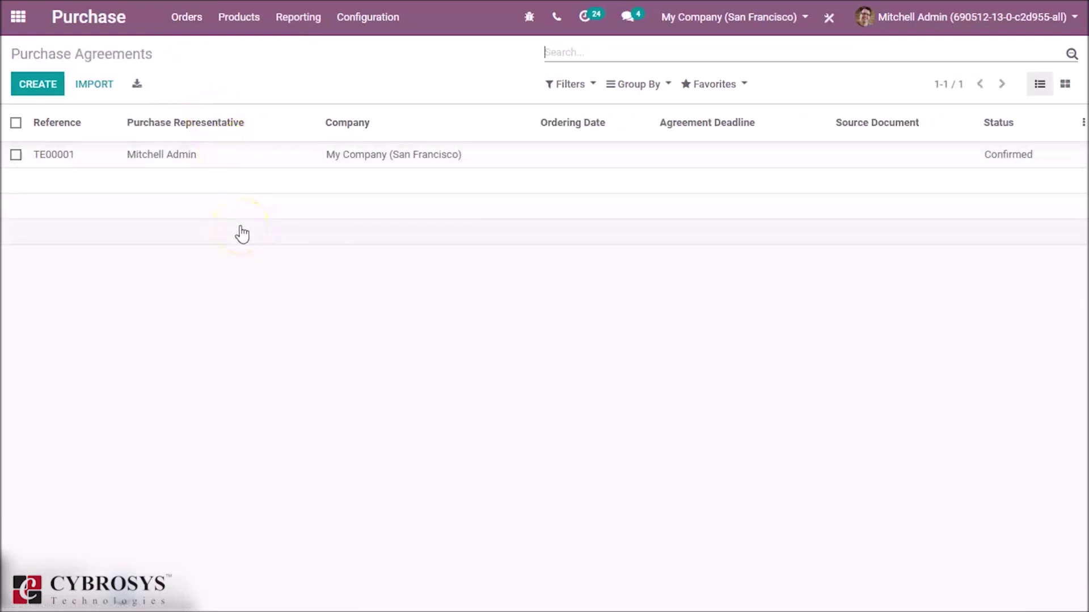
click(186, 17)
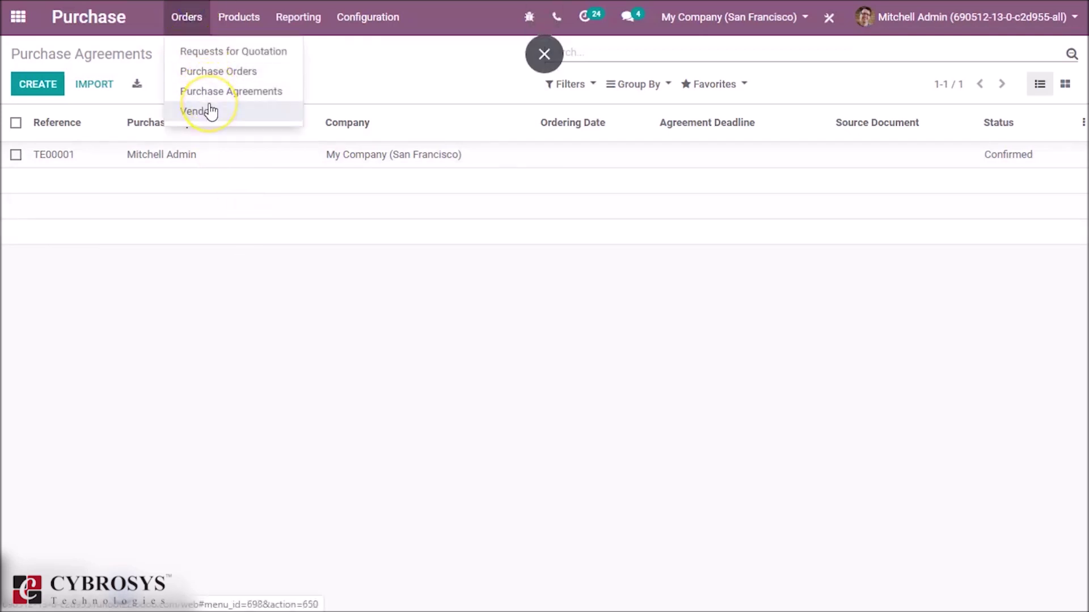
click(252, 10)
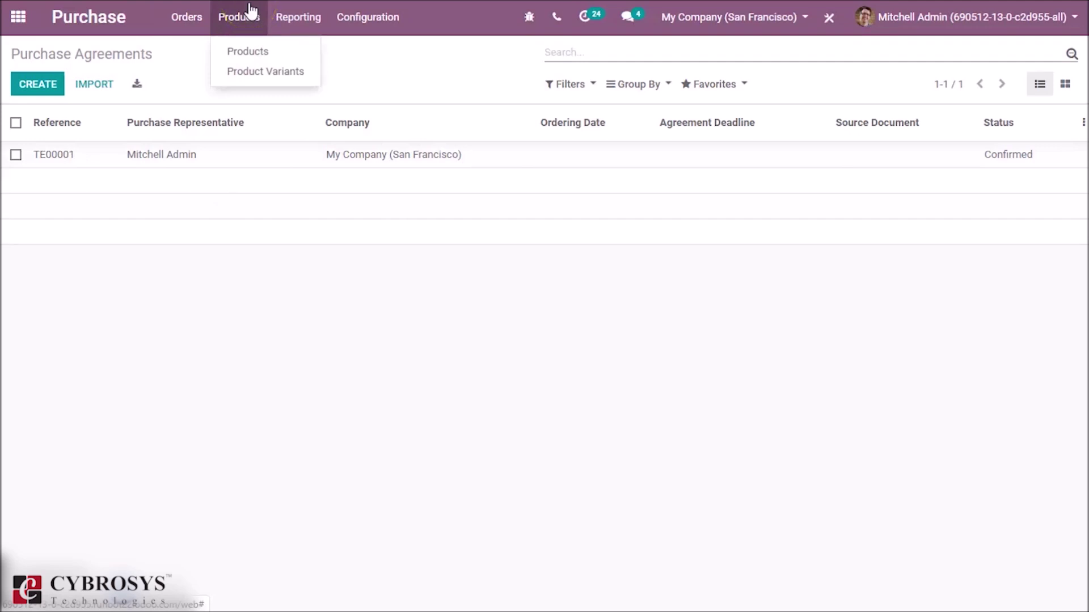
click(219, 214)
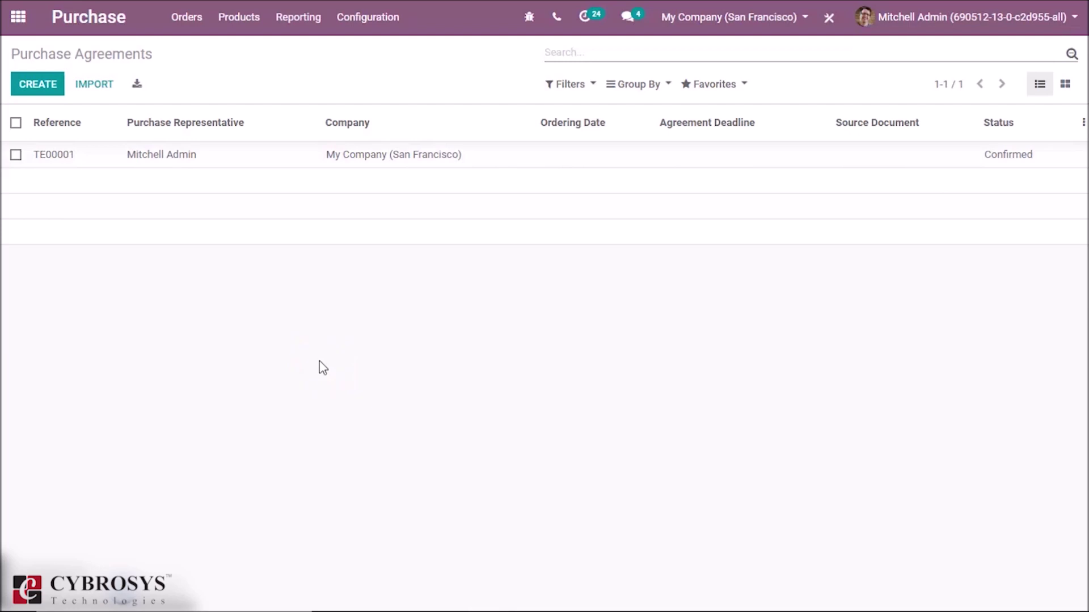
- Open the Purchase Analysis report and switch its chart from pie to bar
click(306, 21)
click(307, 55)
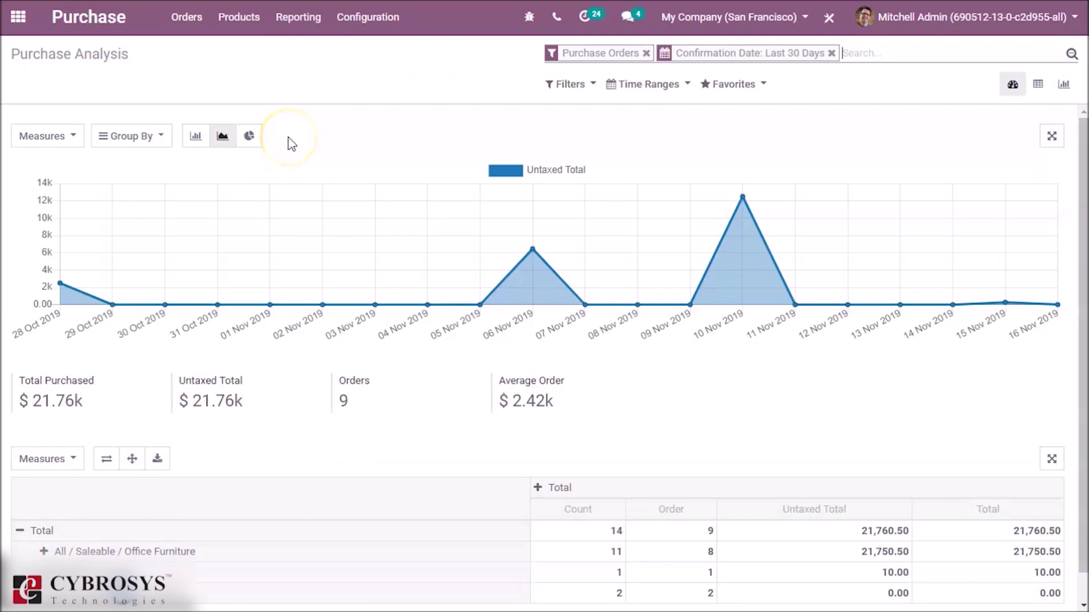
click(251, 137)
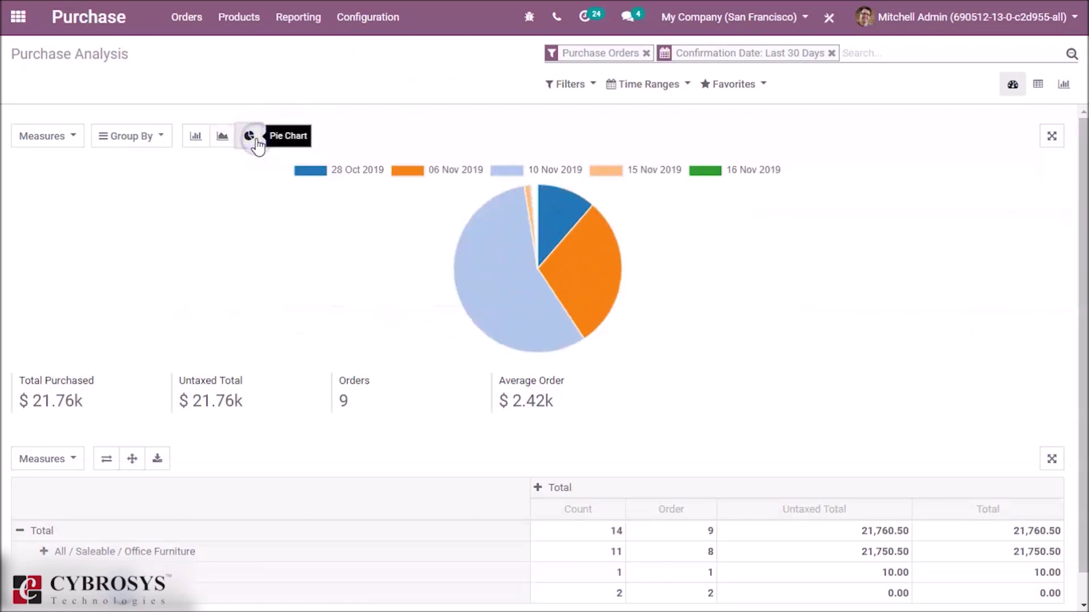
click(196, 139)
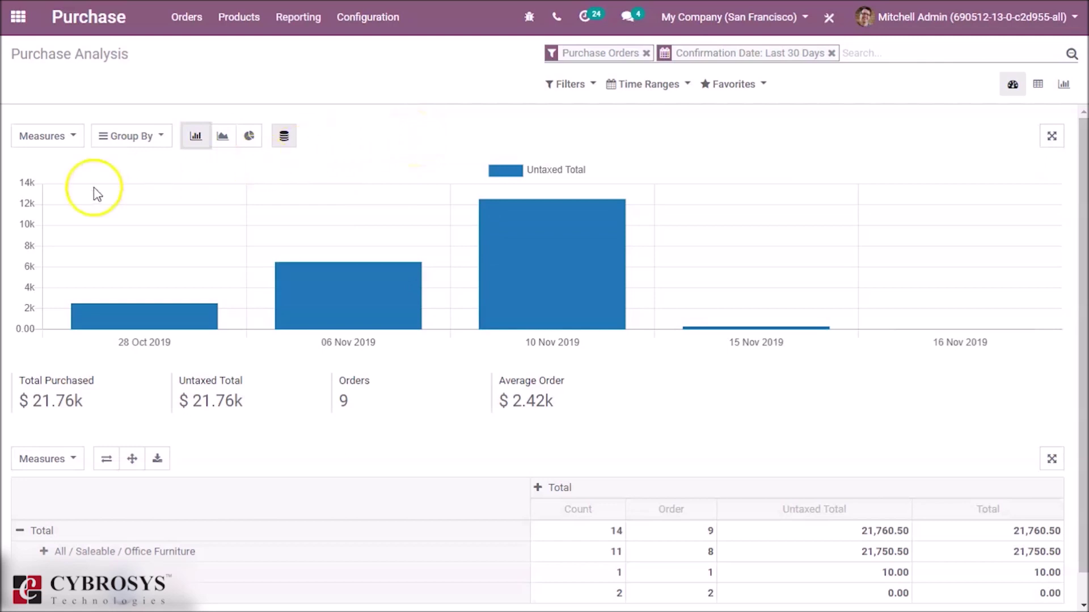
- Review the Measures and Group By options, then switch the analysis to a pivot table
click(47, 136)
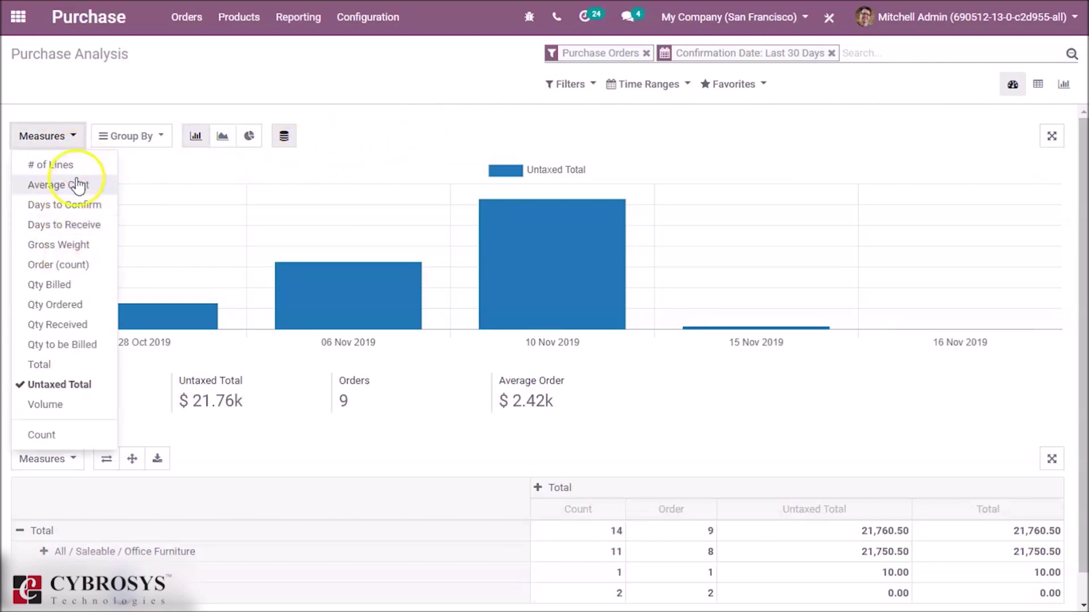
click(182, 166)
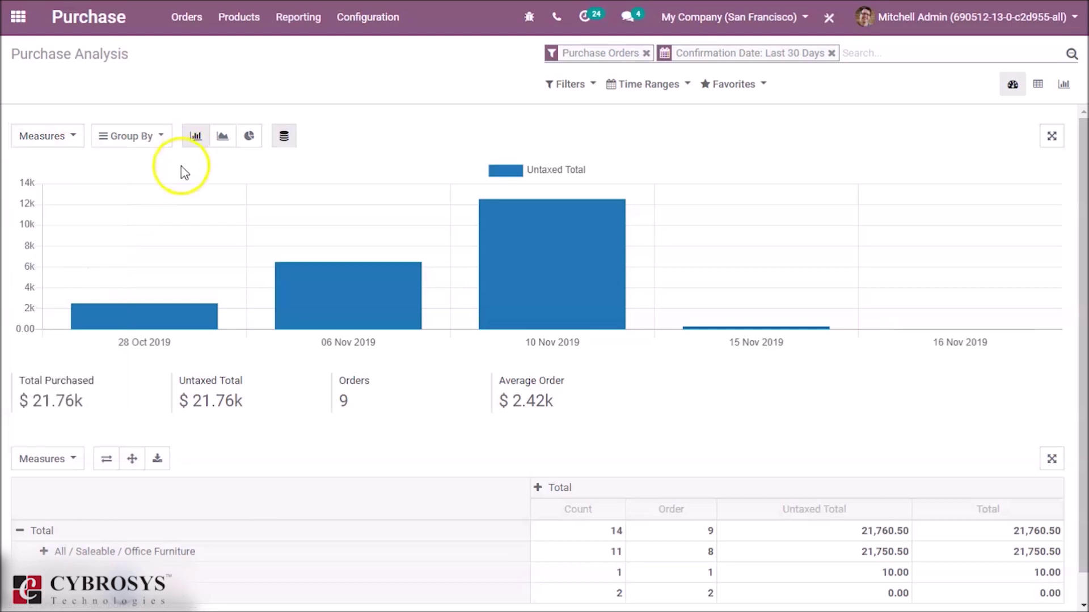
click(153, 141)
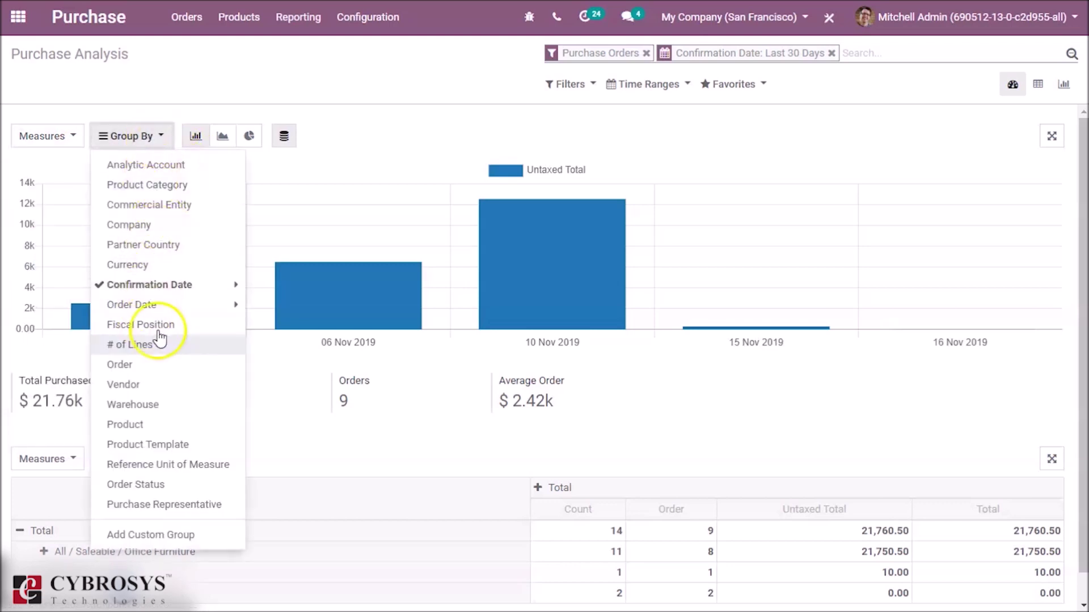
click(686, 131)
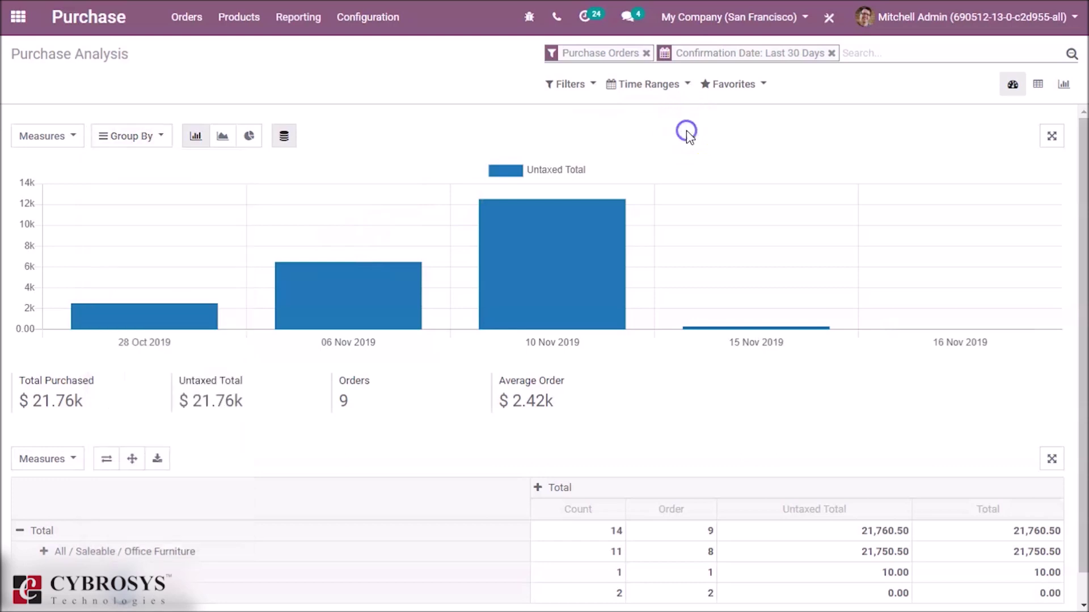
scroll(1084, 257, down, 1)
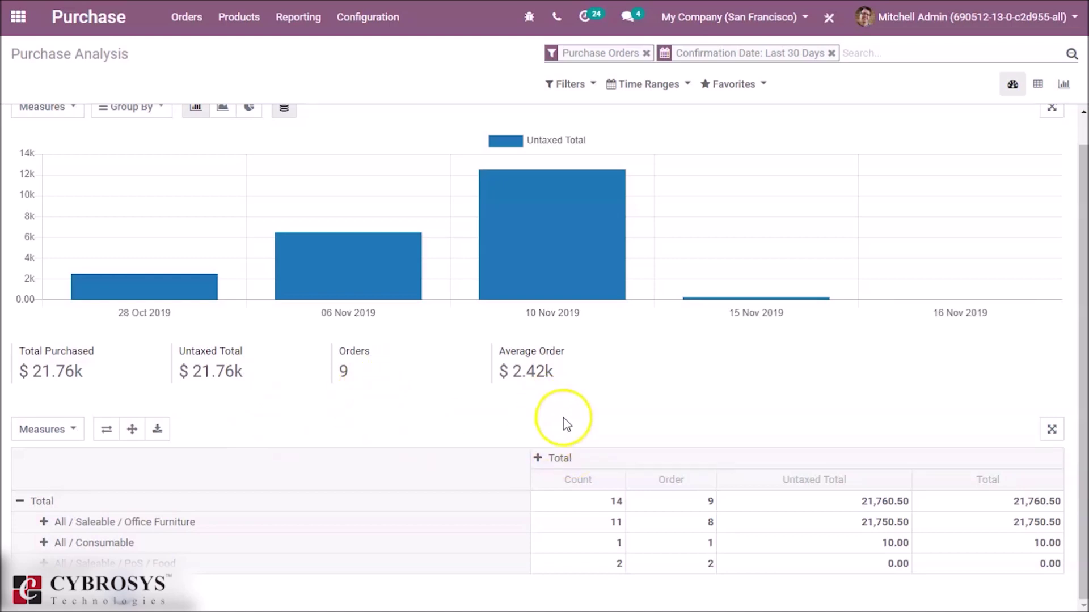
scroll(1085, 340, up, 1)
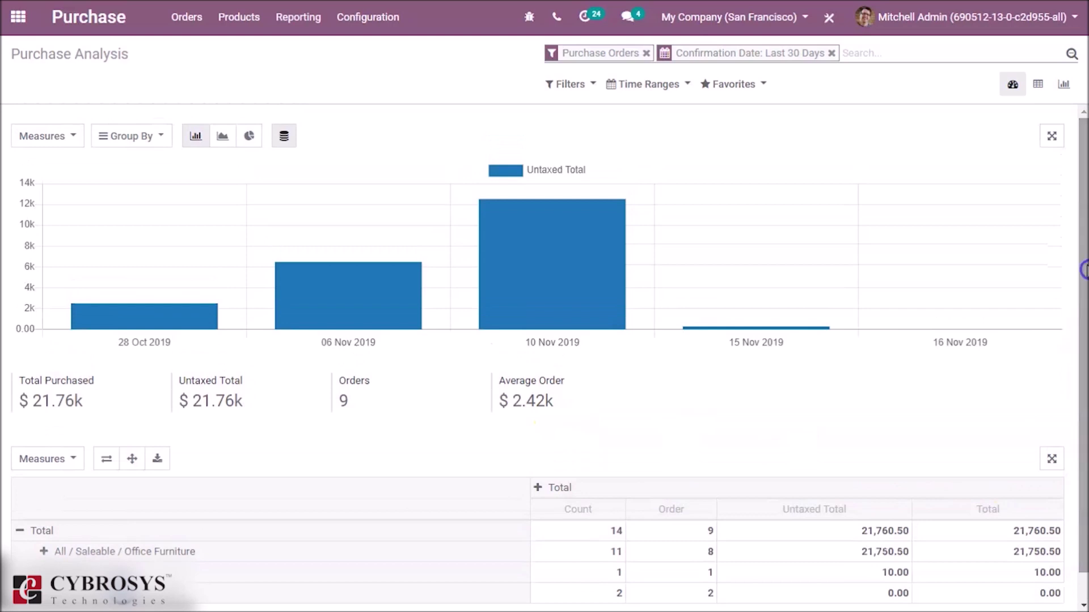
click(1038, 85)
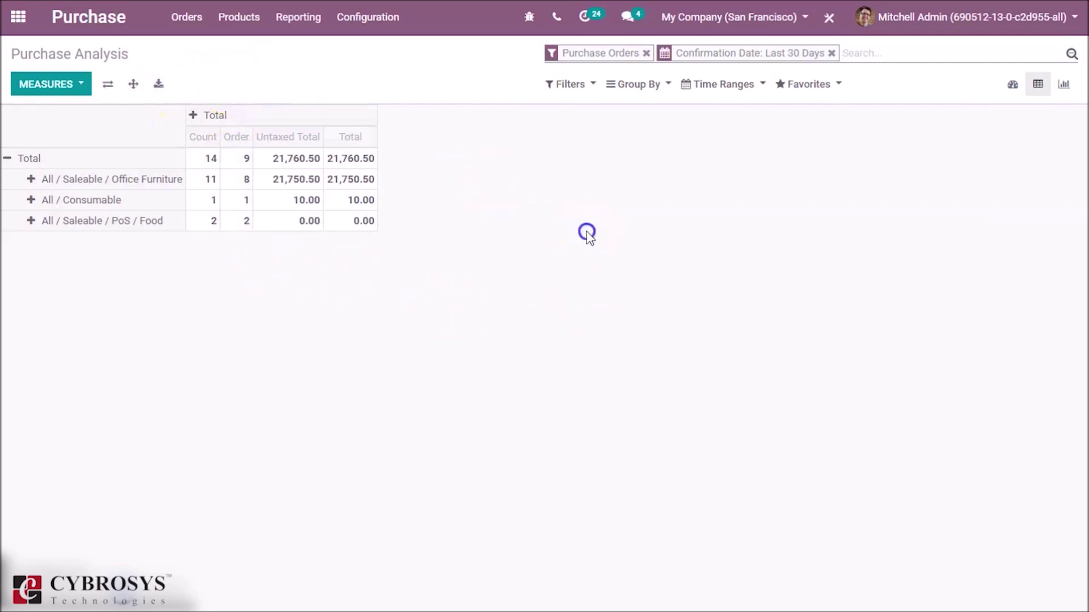
- Show Purchase Analysis as a full line graph of Untaxed Total, then open Configuration
click(1063, 83)
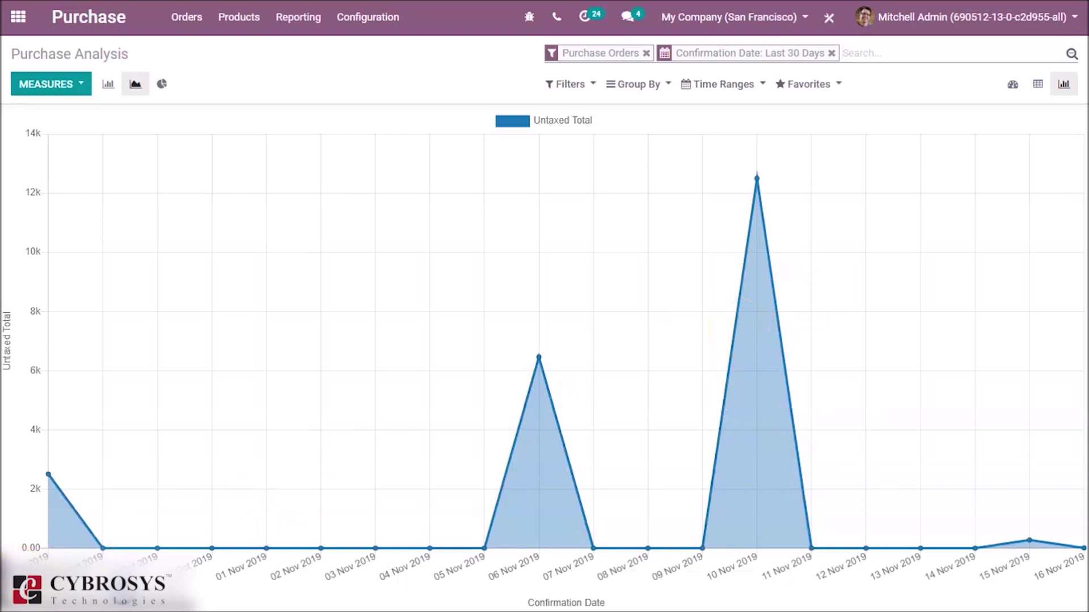
click(401, 14)
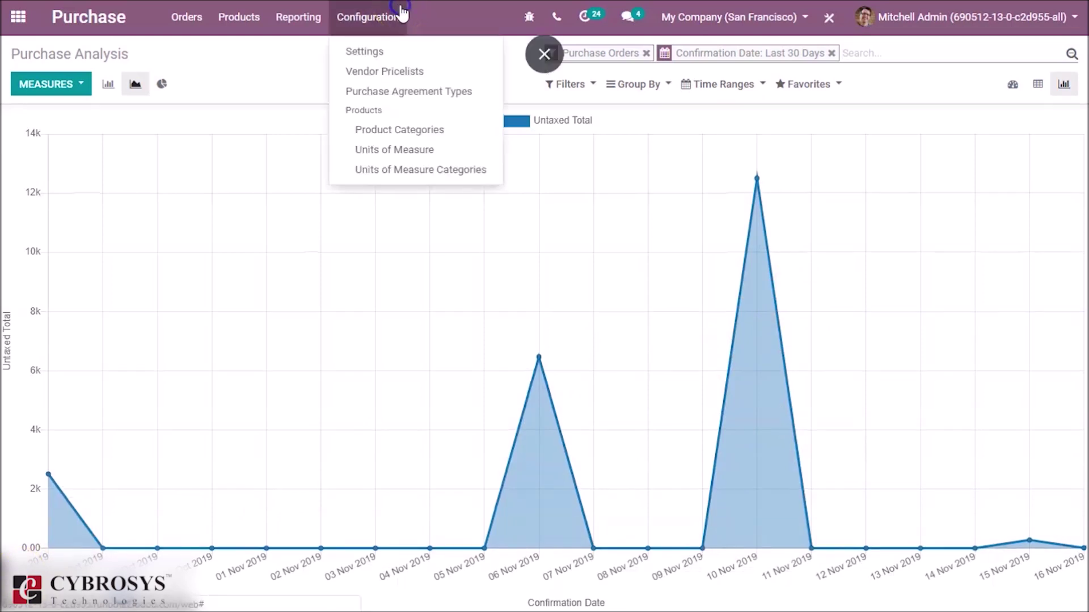
click(388, 91)
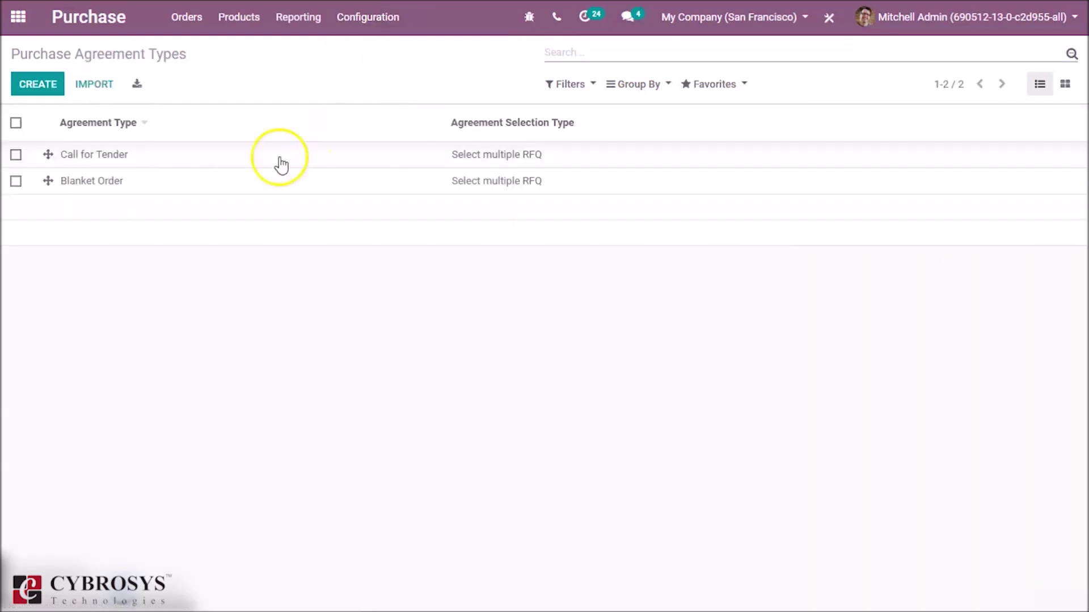
click(51, 89)
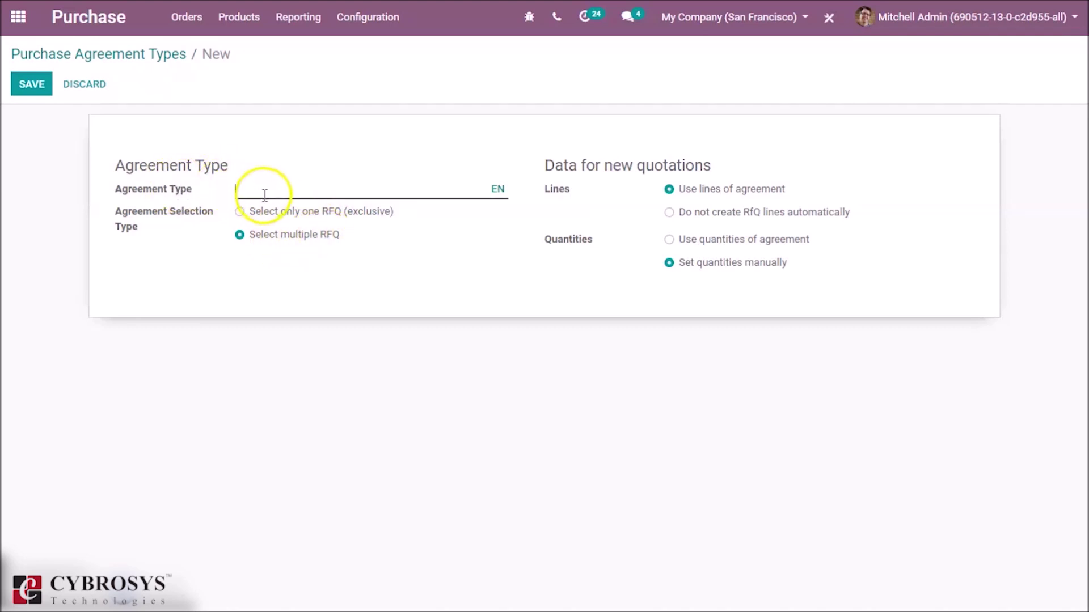
click(63, 45)
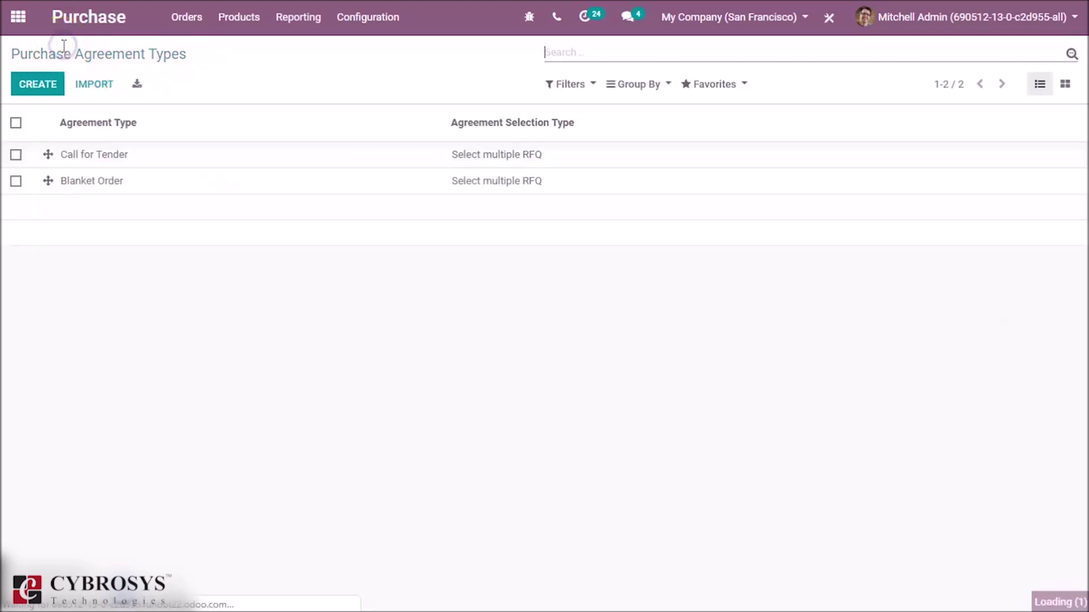
click(354, 17)
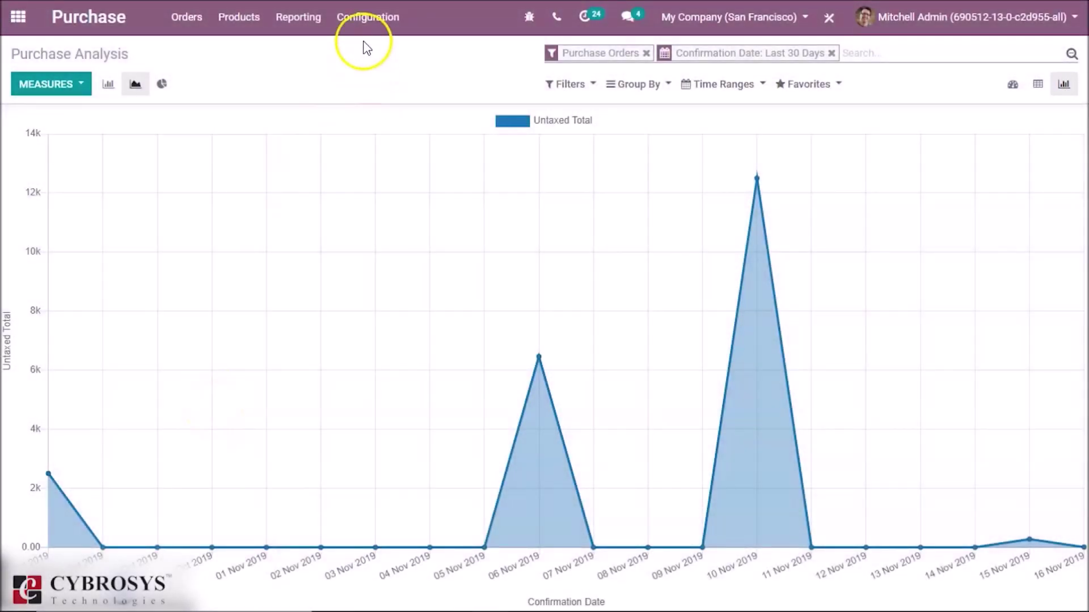
- Review Purchase settings (Agreements, 3-way matching, Variant Grid Entry), then return to the quotation list
click(367, 17)
click(367, 51)
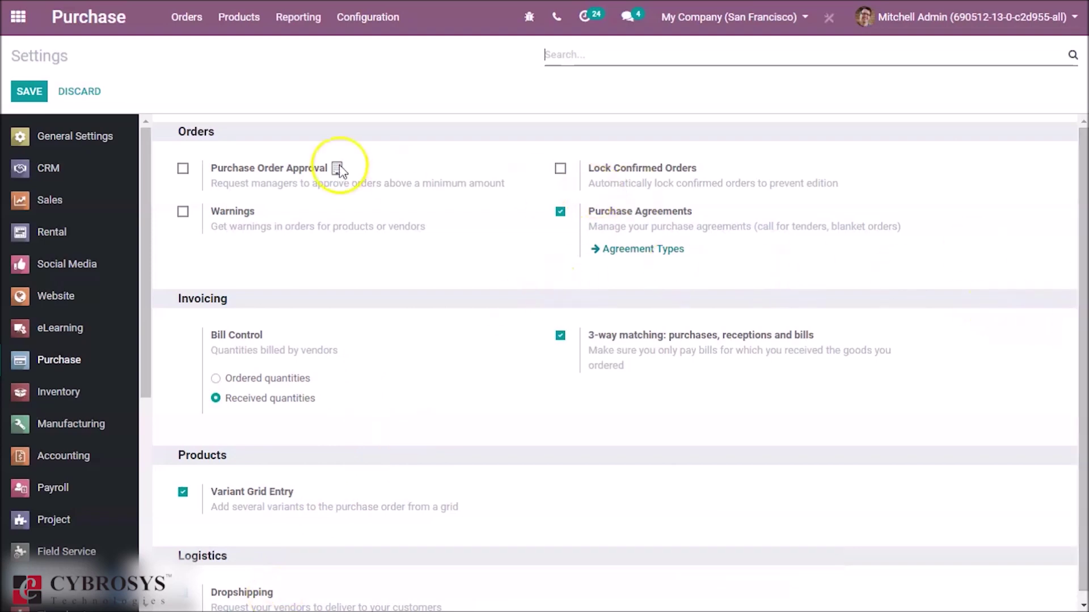
click(90, 29)
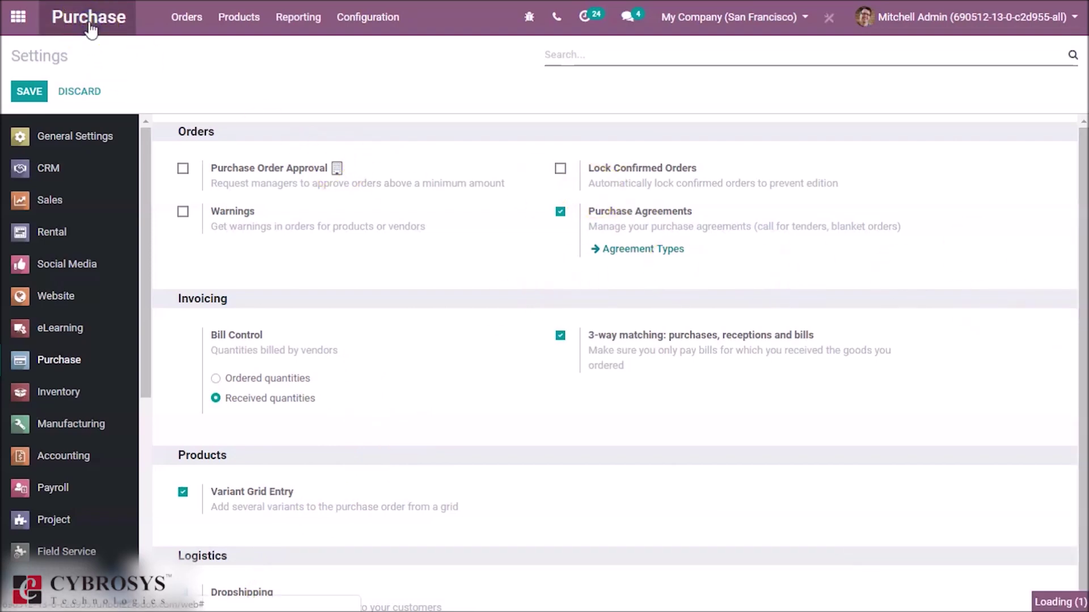